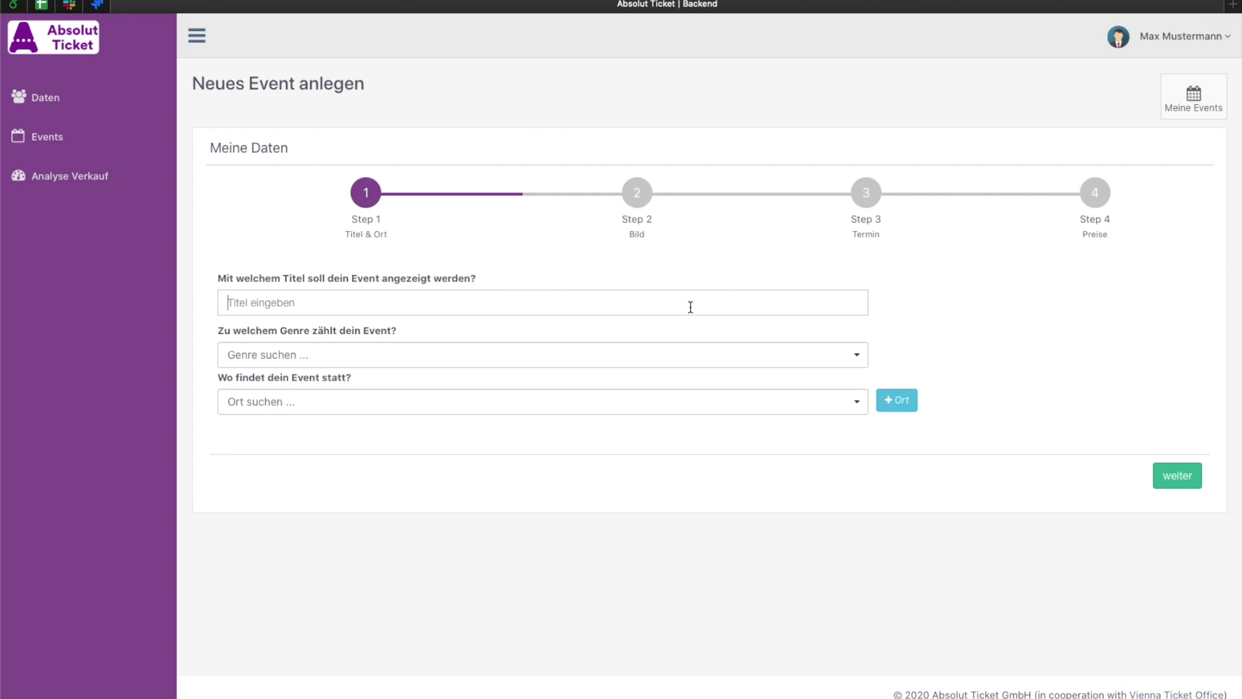
# - Title the new event "SC Musterverein Heimspiele" and assign it the genre Sport / Wettkämpfe ==> Sport / Fußball
pyautogui.write('SC Musterverein Heimspiele')
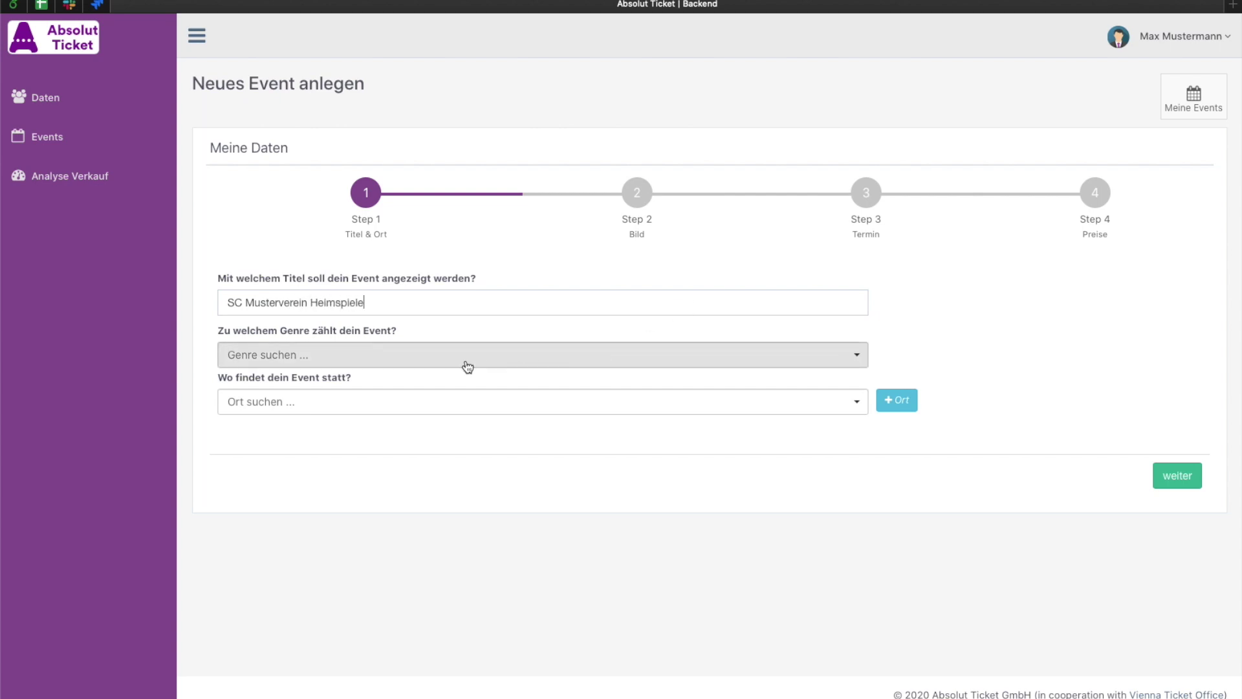
pyautogui.click(443, 359)
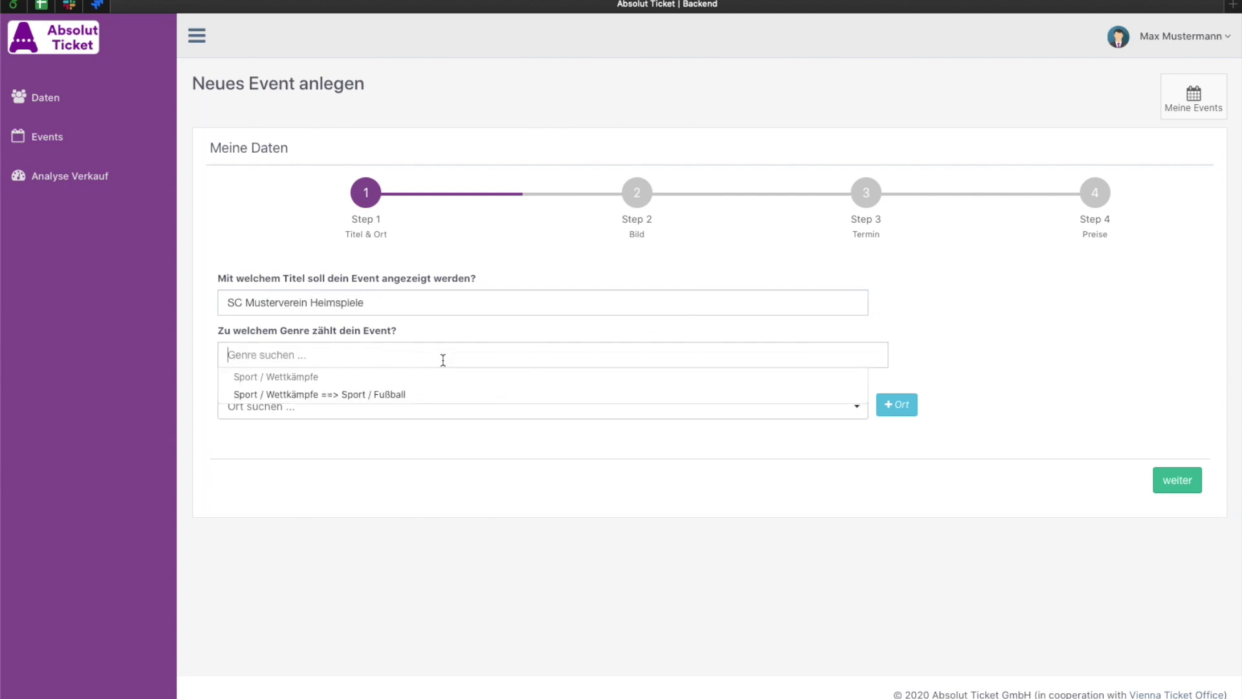
pyautogui.click(438, 396)
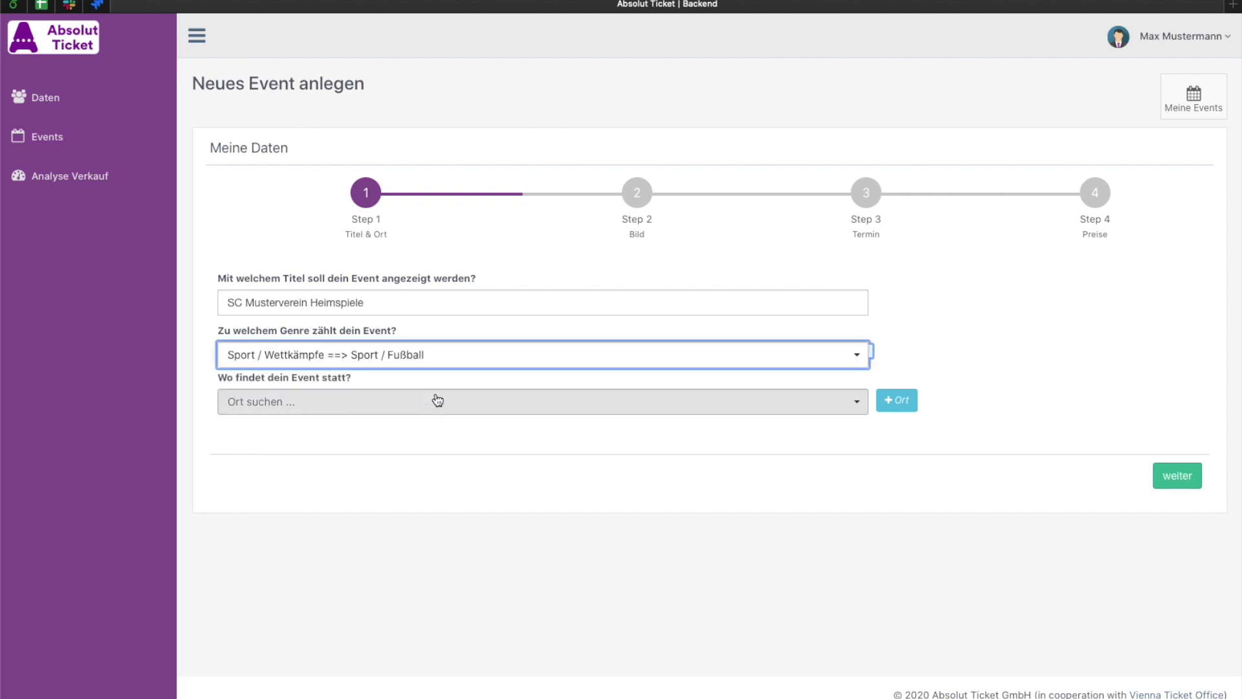
# - Search the existing venues for "SC Musterverein", then start a new venue named "SC Musterverein Spielstätte"
pyautogui.click(389, 408)
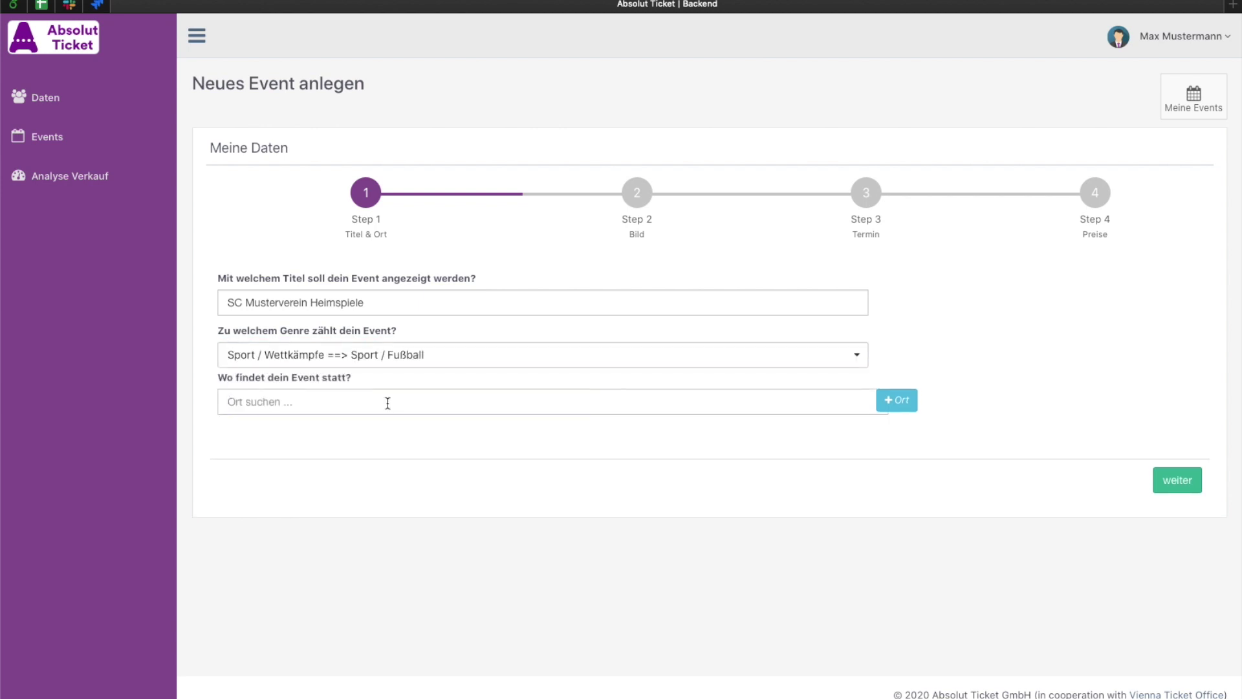
pyautogui.write('SC Musterverein')
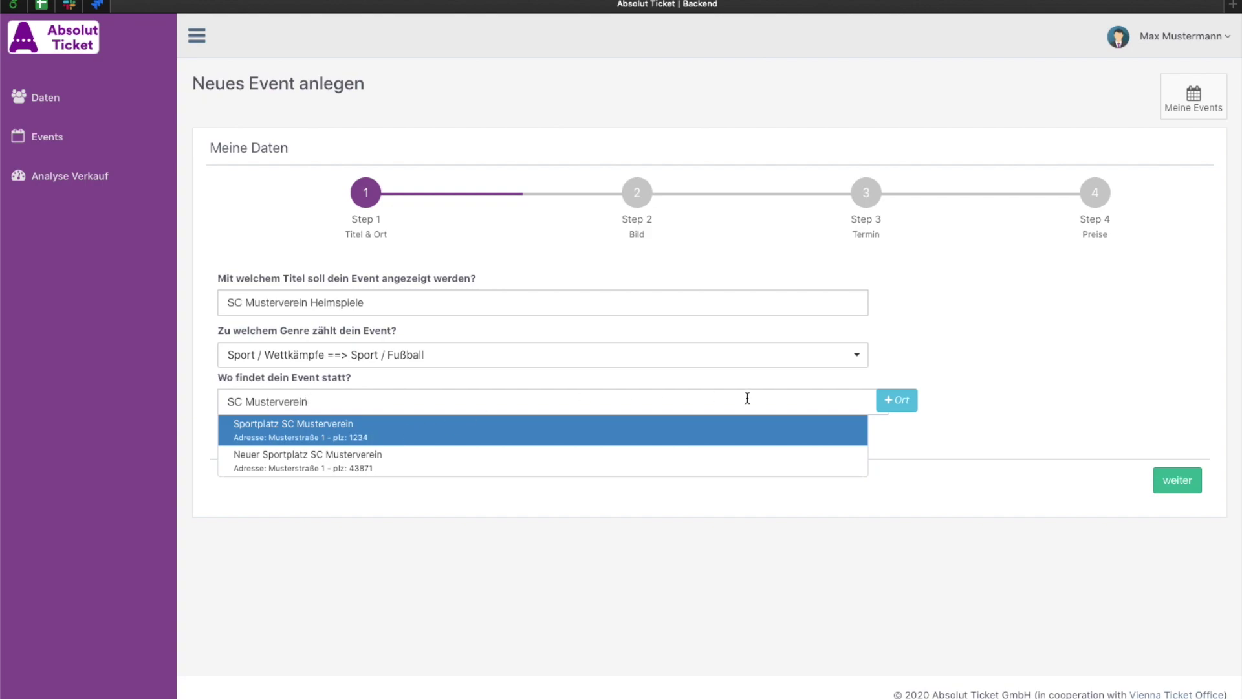
pyautogui.click(896, 401)
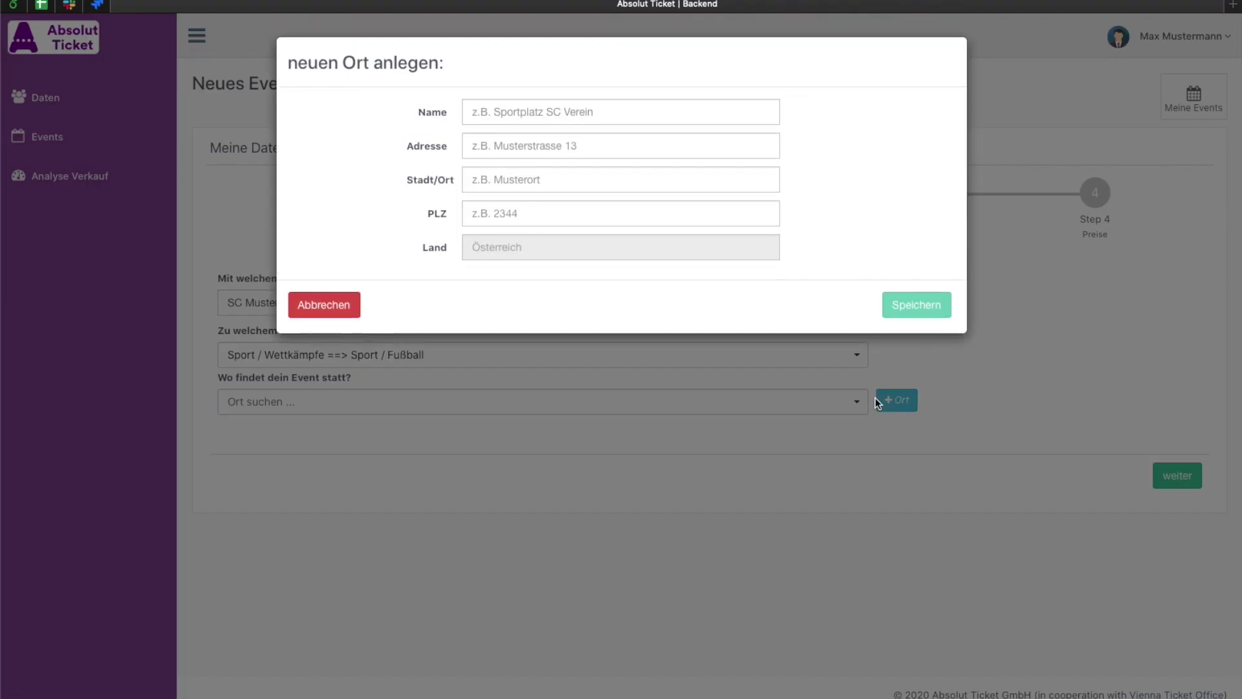
pyautogui.click(506, 113)
pyautogui.write('SC Must')
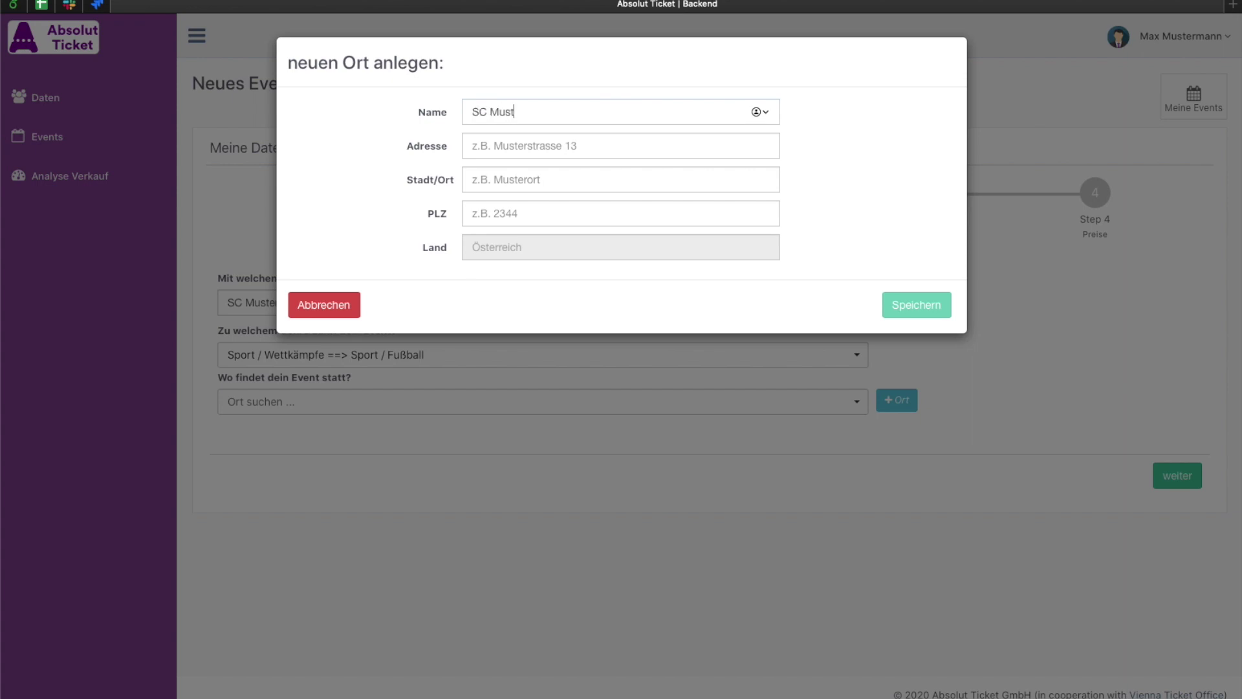
pyautogui.write('erverein Spielstätte')
# - Fill in the new venue's street address, town and postcode, and save it
pyautogui.click(473, 145)
pyautogui.write('Musterstraße 136')
pyautogui.click(482, 179)
pyautogui.write('Musterort')
pyautogui.click(484, 212)
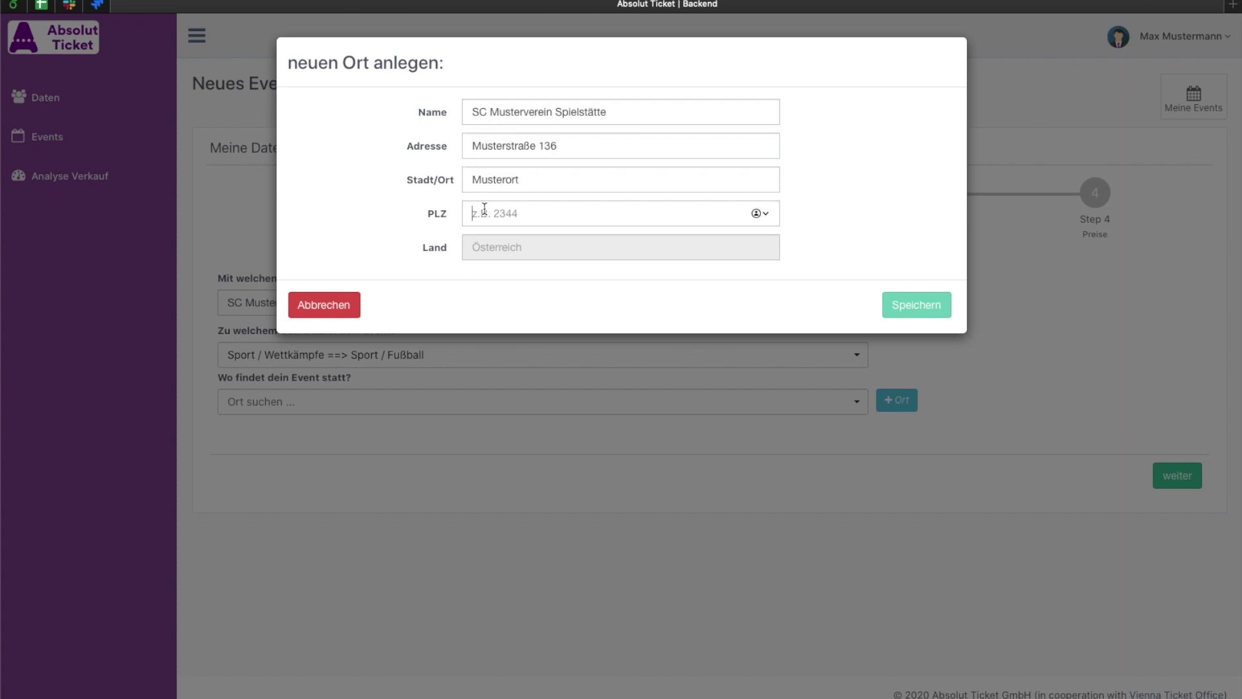
pyautogui.write('0815')
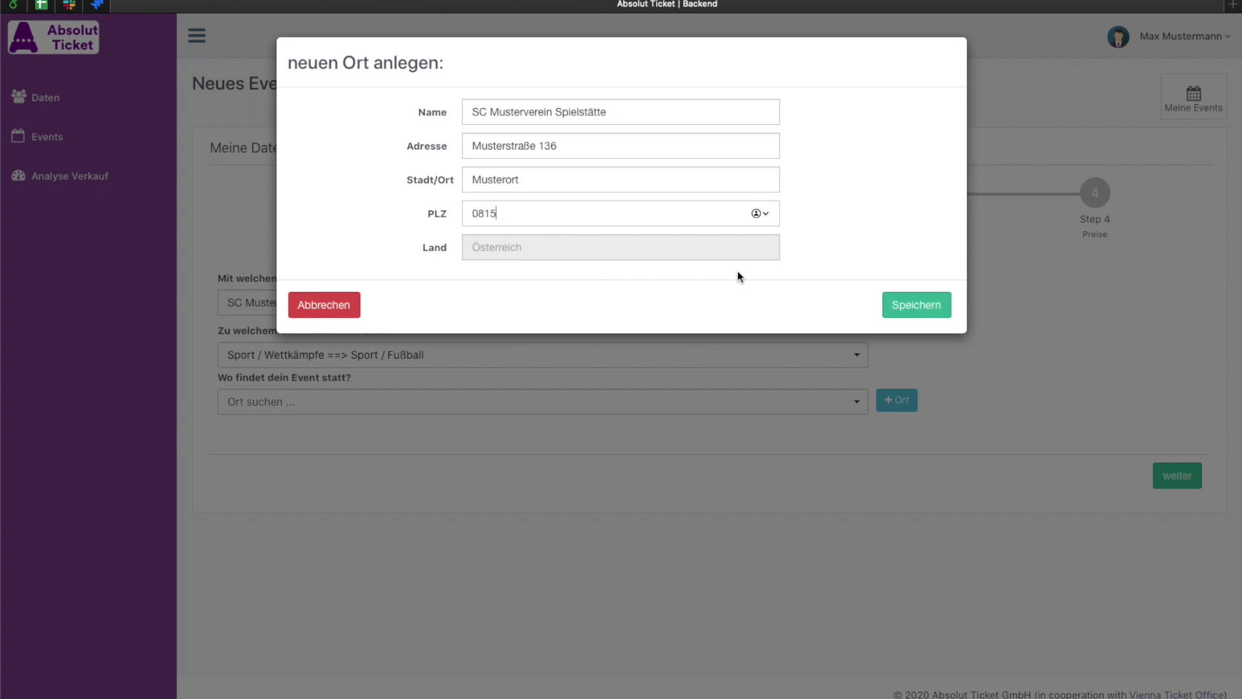
pyautogui.click(923, 305)
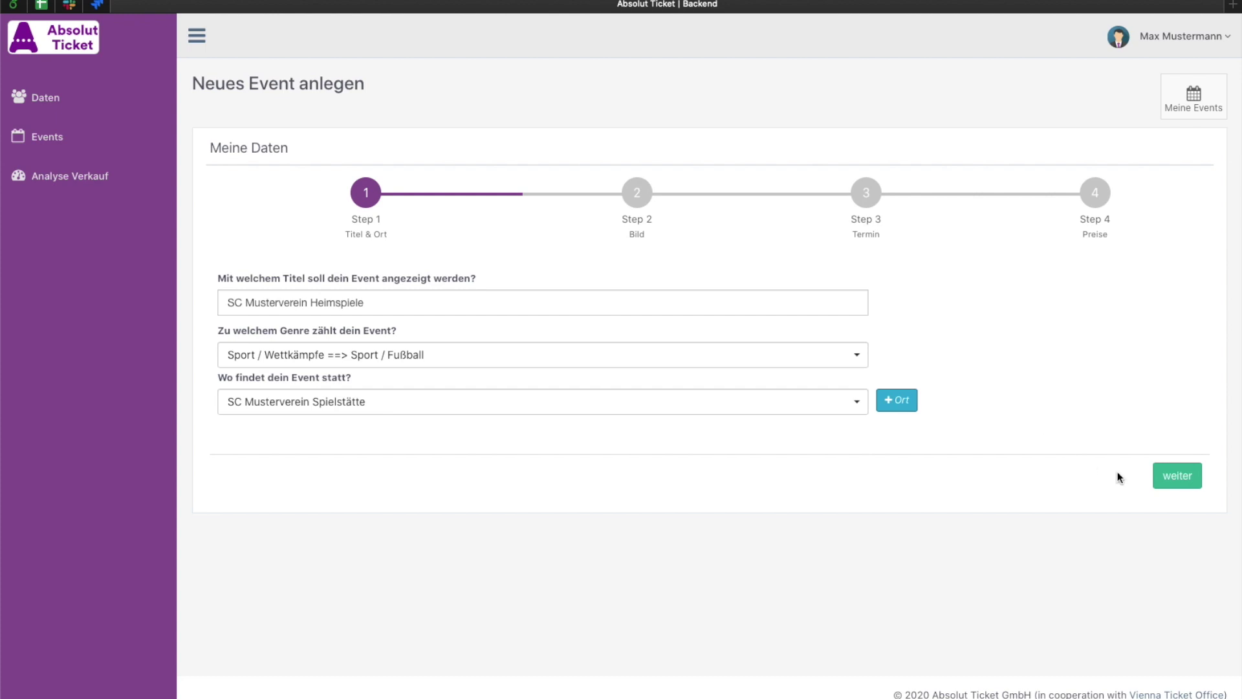
# - Continue to the event image, cancel the image upload, and advance to the date settings without a picture
pyautogui.click(1179, 476)
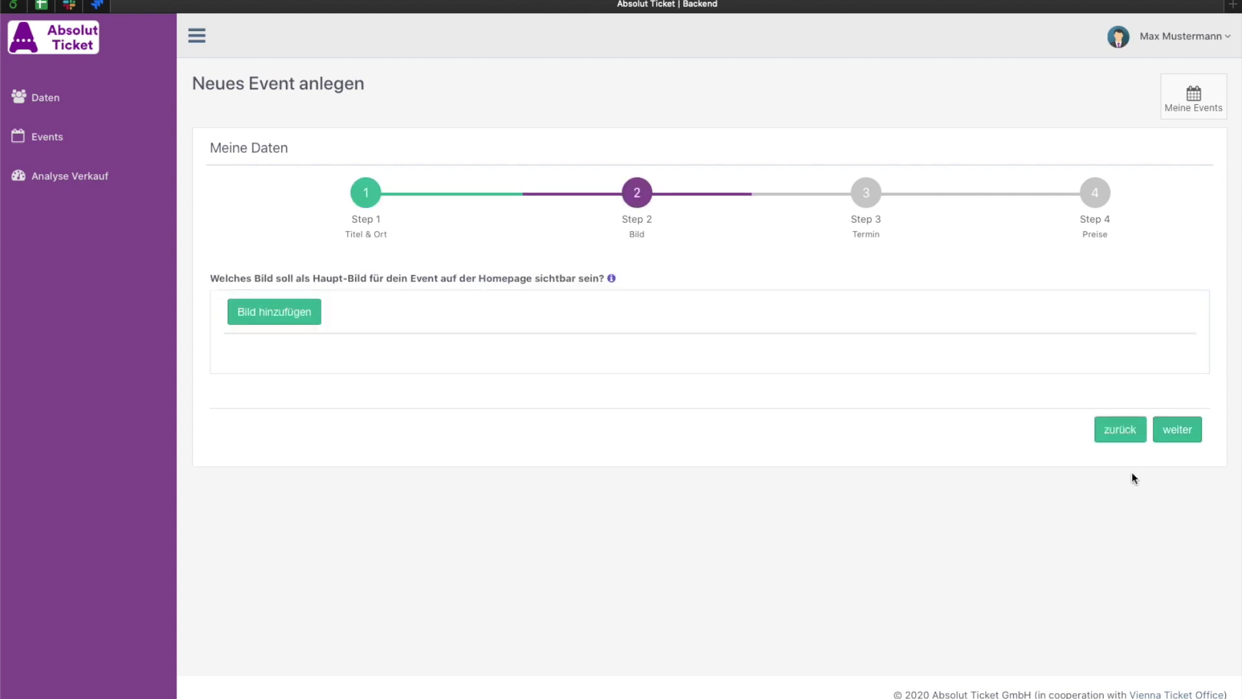
pyautogui.click(277, 315)
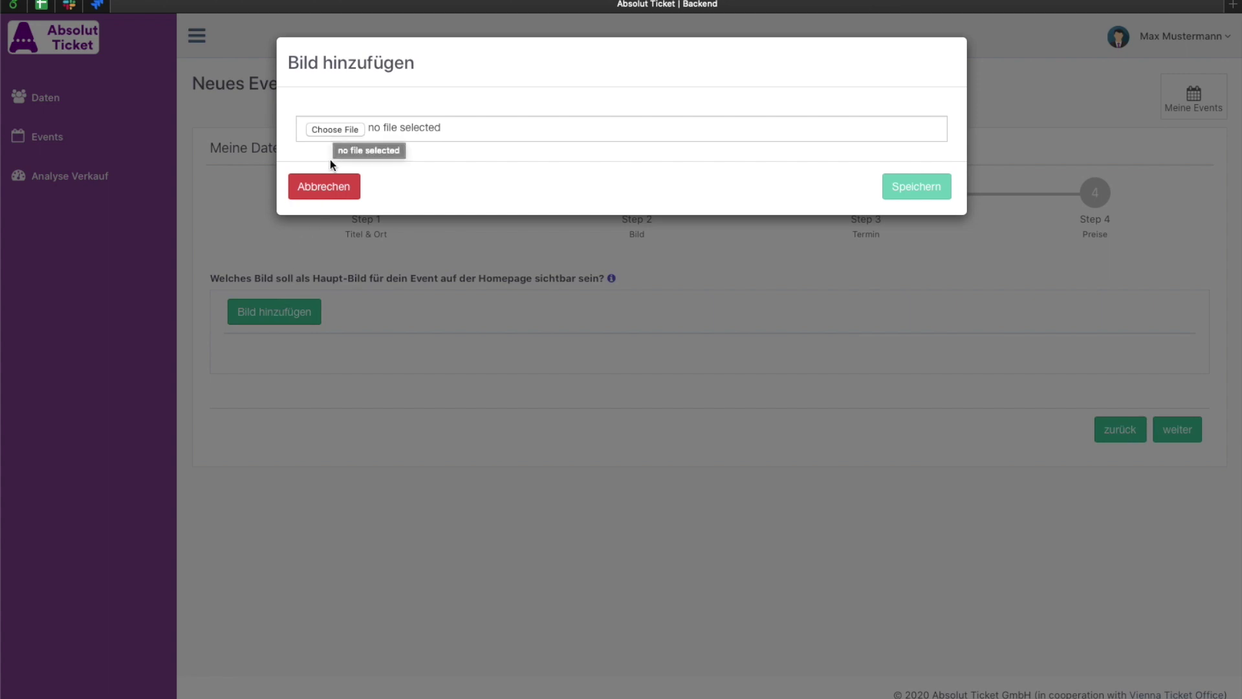
pyautogui.click(329, 189)
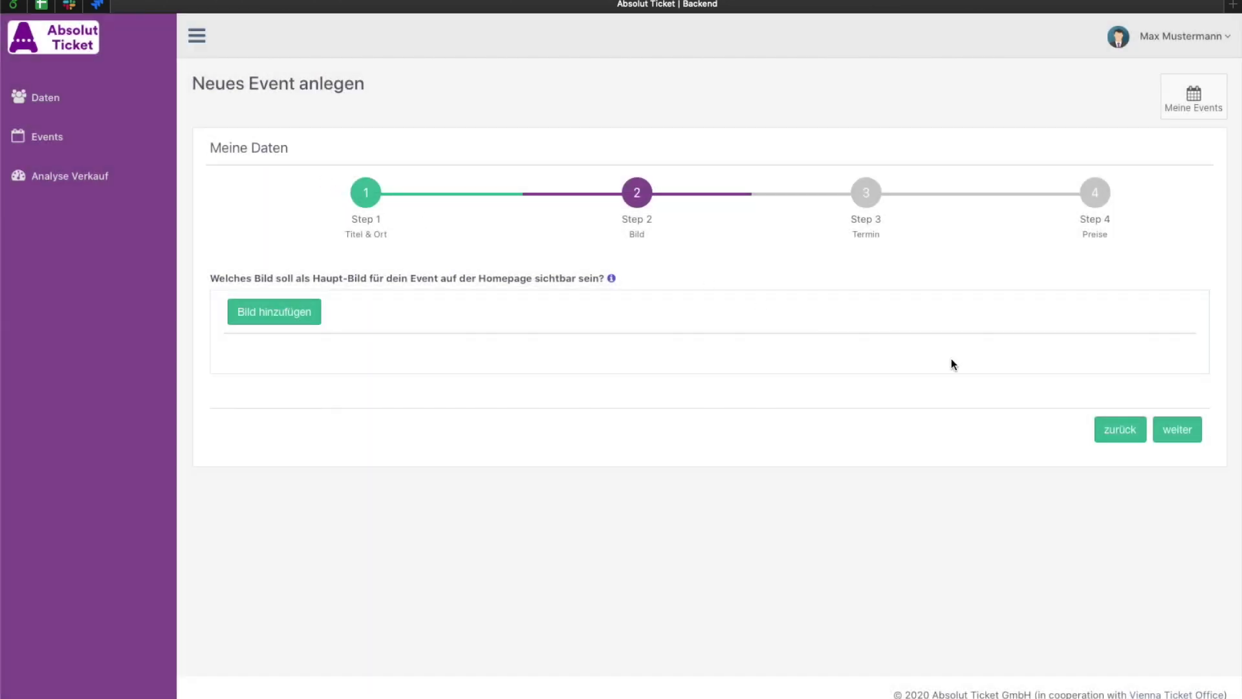
pyautogui.click(1179, 430)
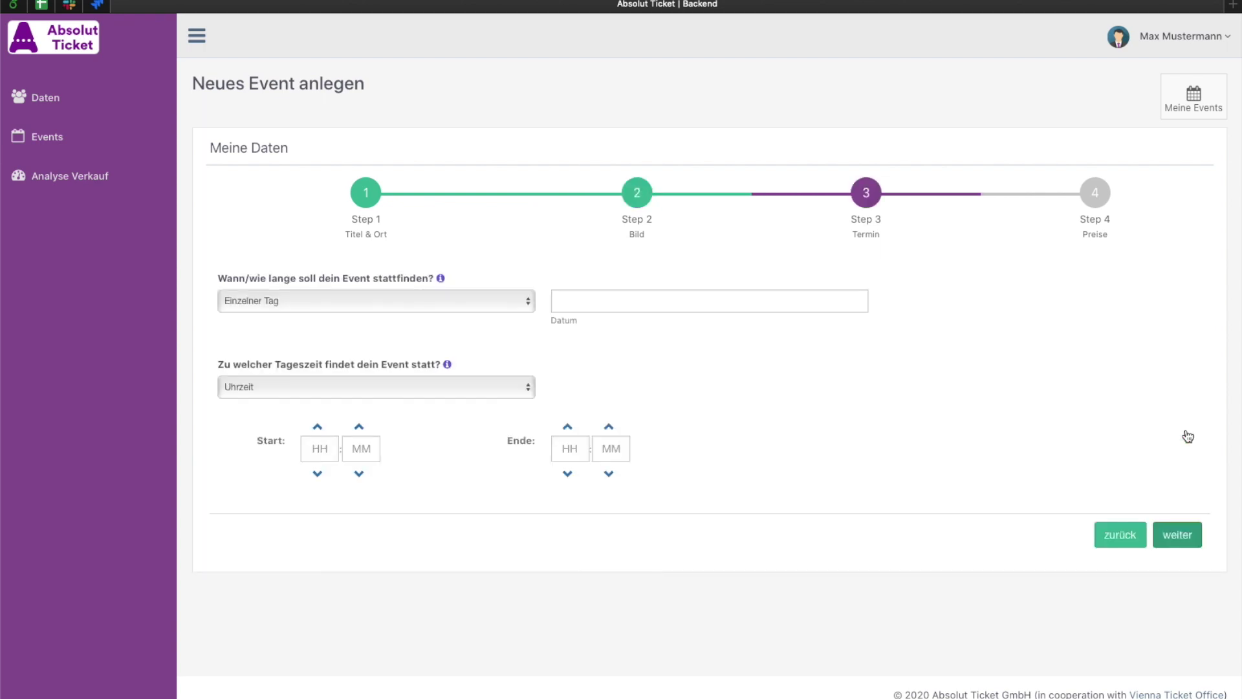
# - Schedule the event as a single day on 18.09.2020 from 19:00 to 21:00 and continue to the prices
pyautogui.click(742, 303)
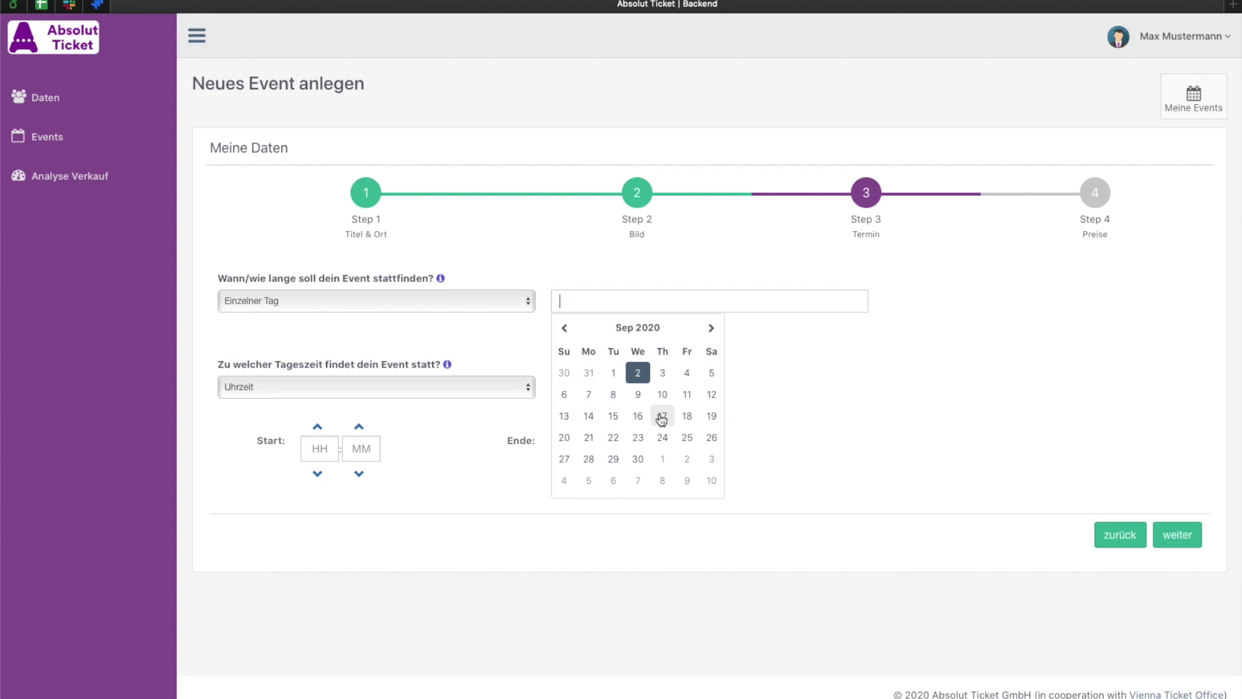
pyautogui.click(687, 418)
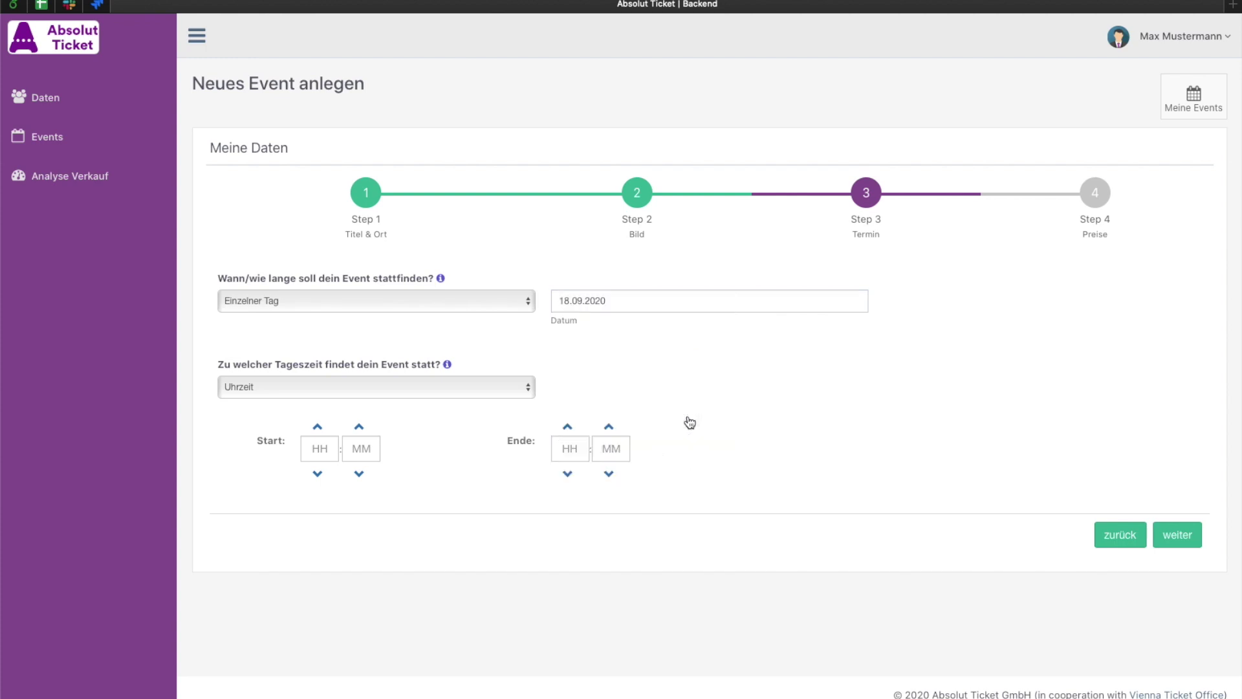
pyautogui.click(315, 451)
pyautogui.write('19')
pyautogui.click(566, 447)
pyautogui.write('21')
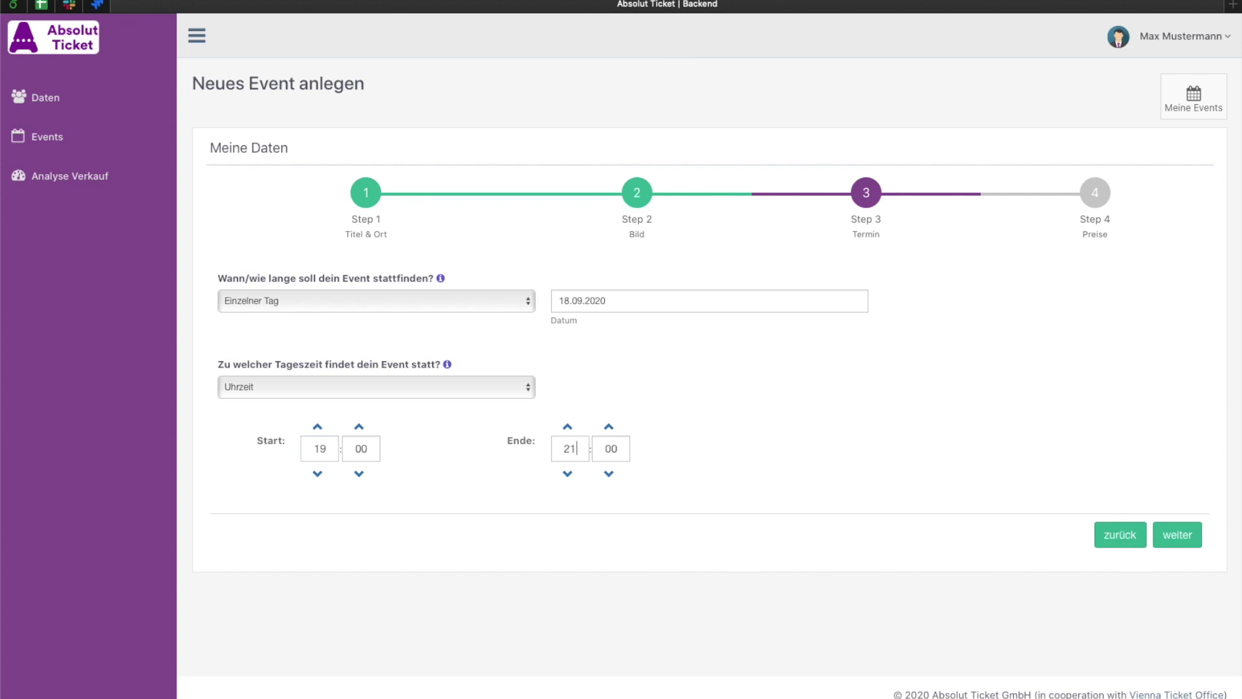
pyautogui.click(1178, 535)
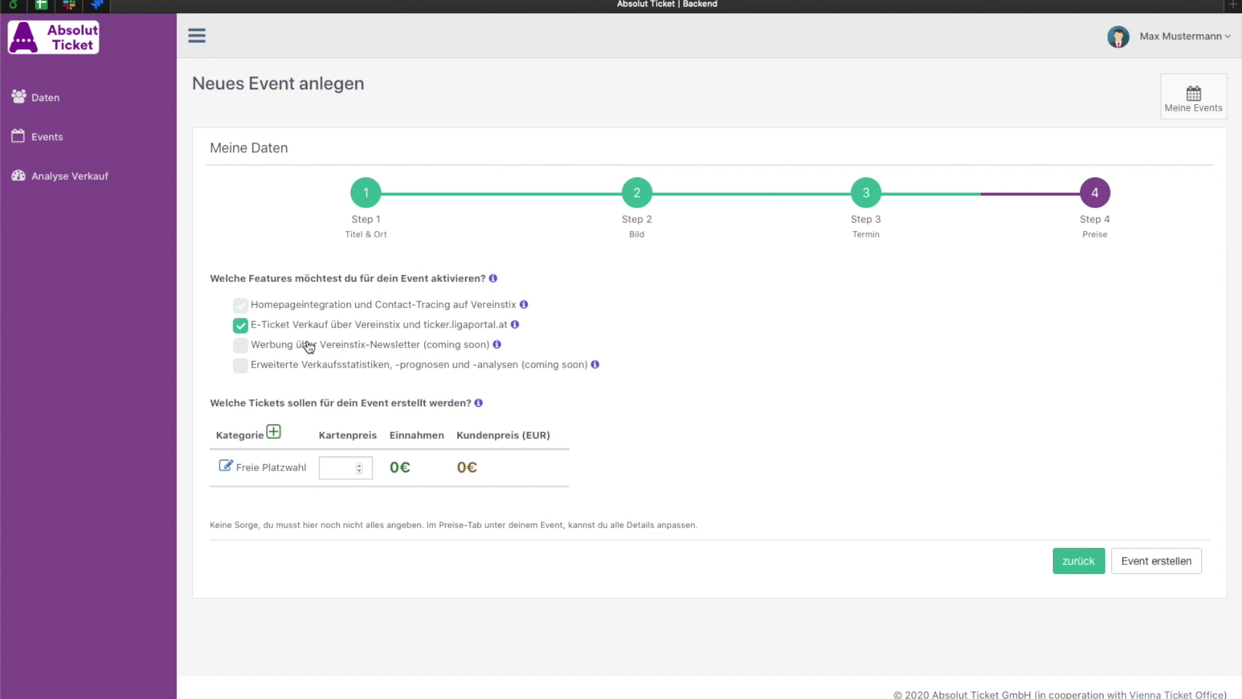
# - Deactivate the E-Ticket sale via Vereinstix and ticker.ligaportal.at, then create the event and acknowledge the notice
pyautogui.click(240, 325)
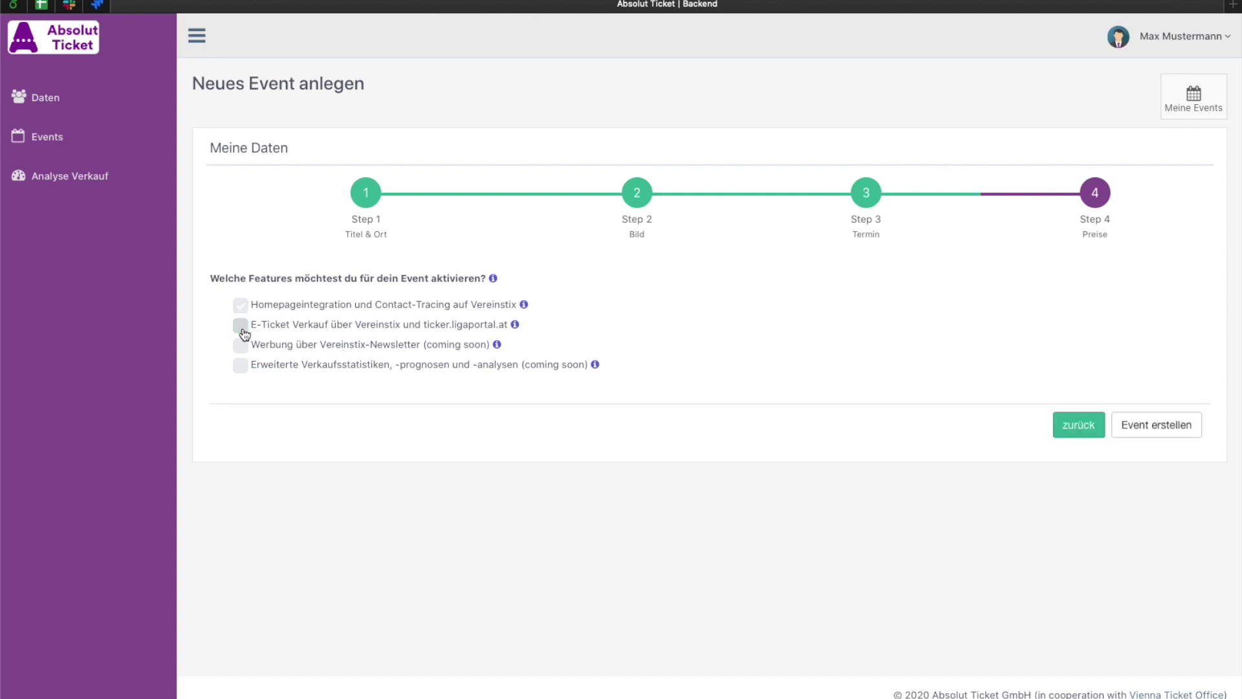
pyautogui.click(241, 326)
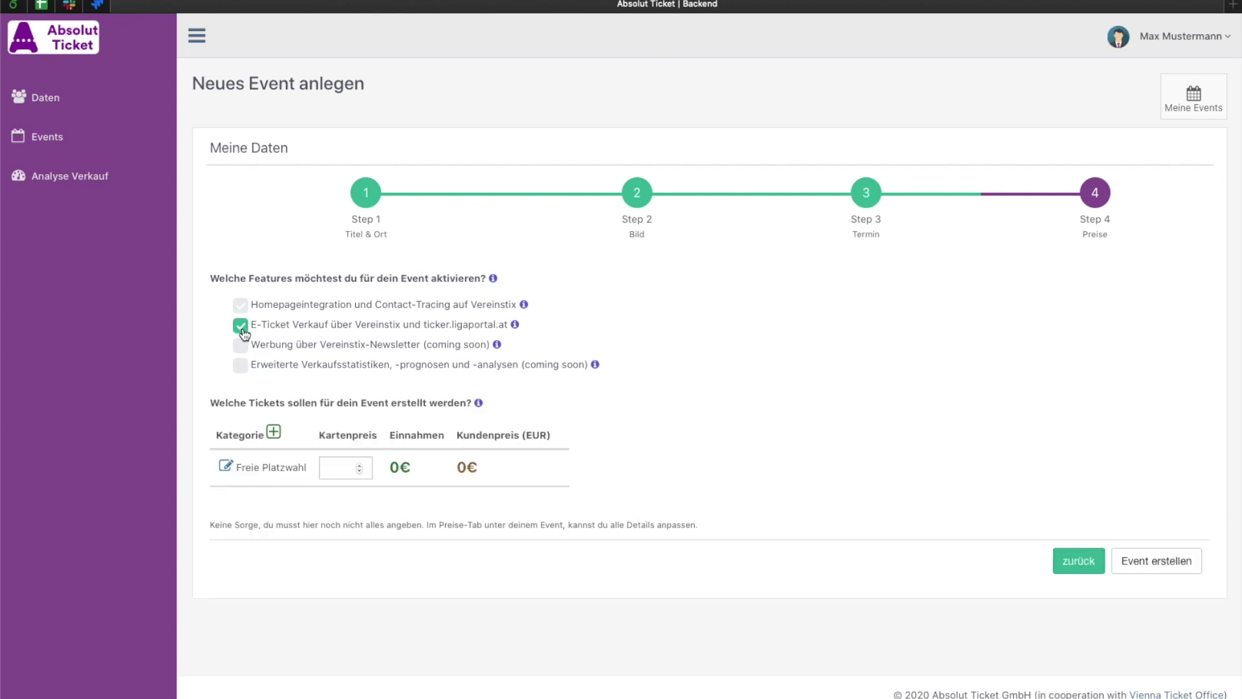
pyautogui.click(240, 325)
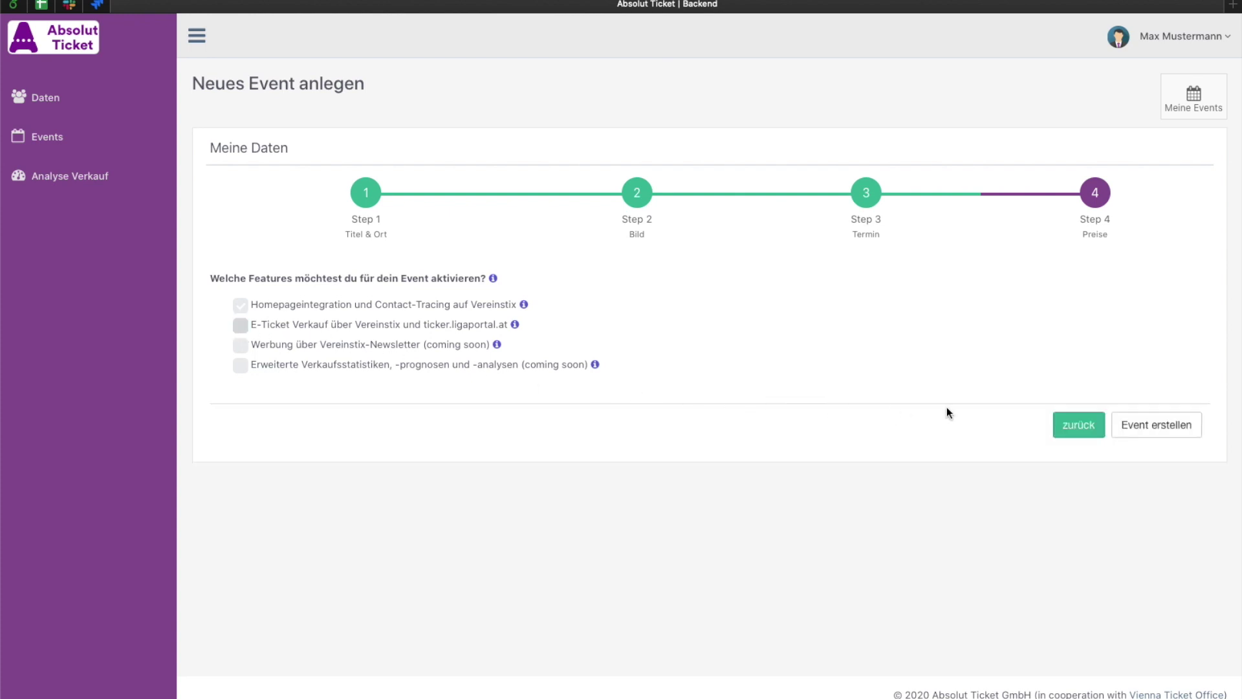
pyautogui.click(1148, 435)
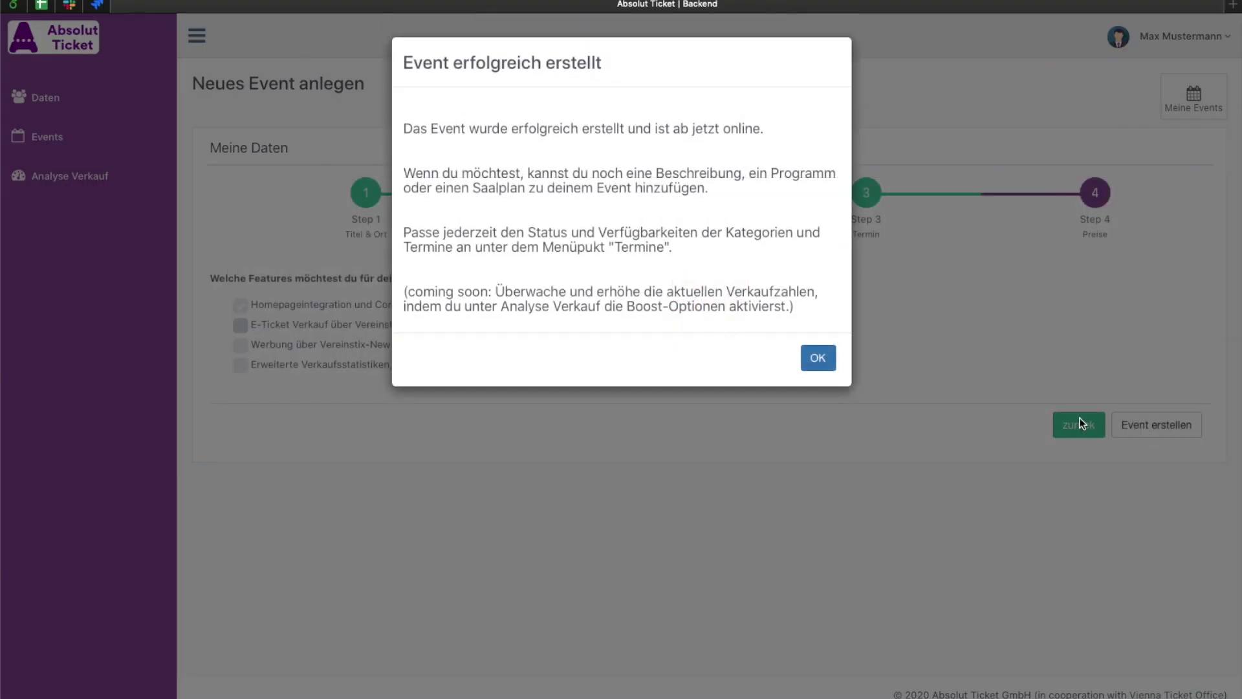
pyautogui.click(818, 358)
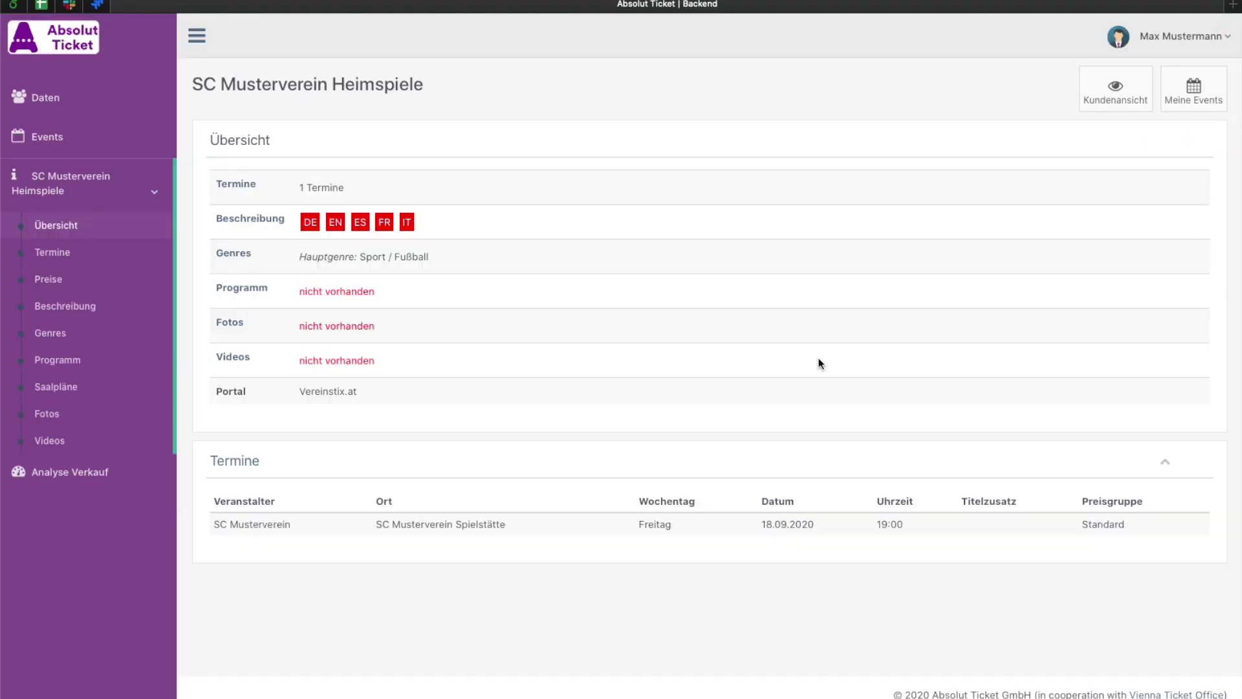
# - Give the event's 18.09.2020 date its own title "SC Musterverein vs SK Sport" and confirm the change
pyautogui.click(82, 255)
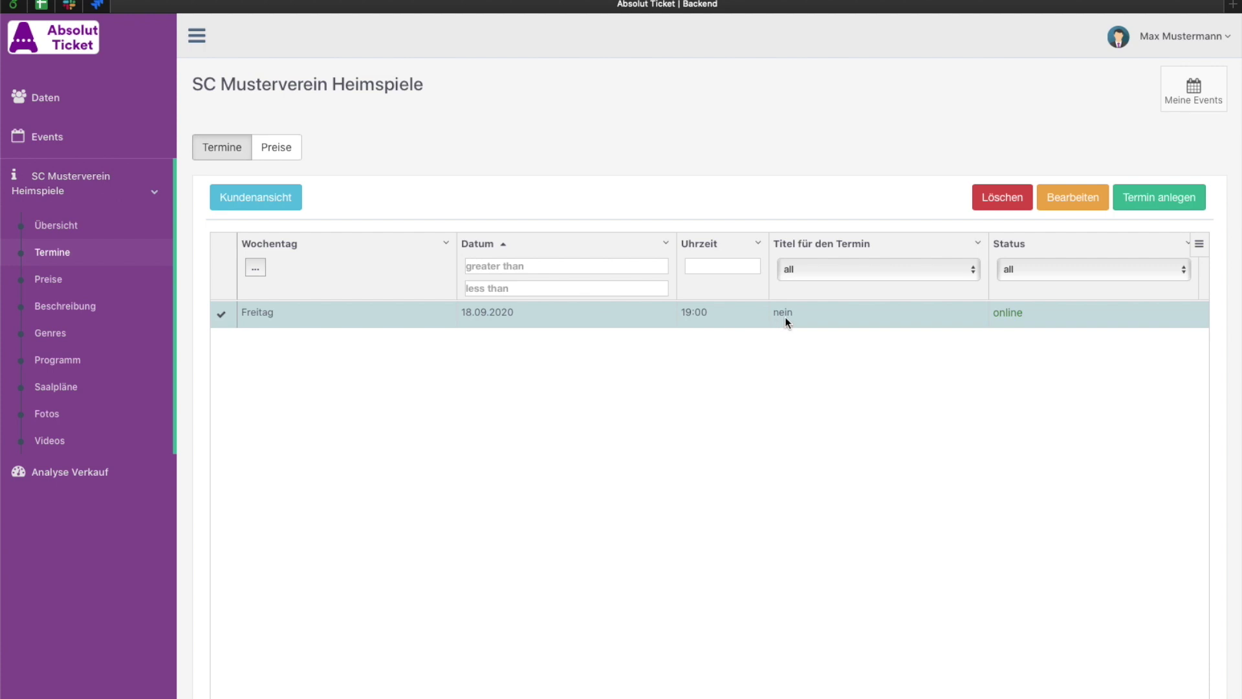
pyautogui.click(1086, 206)
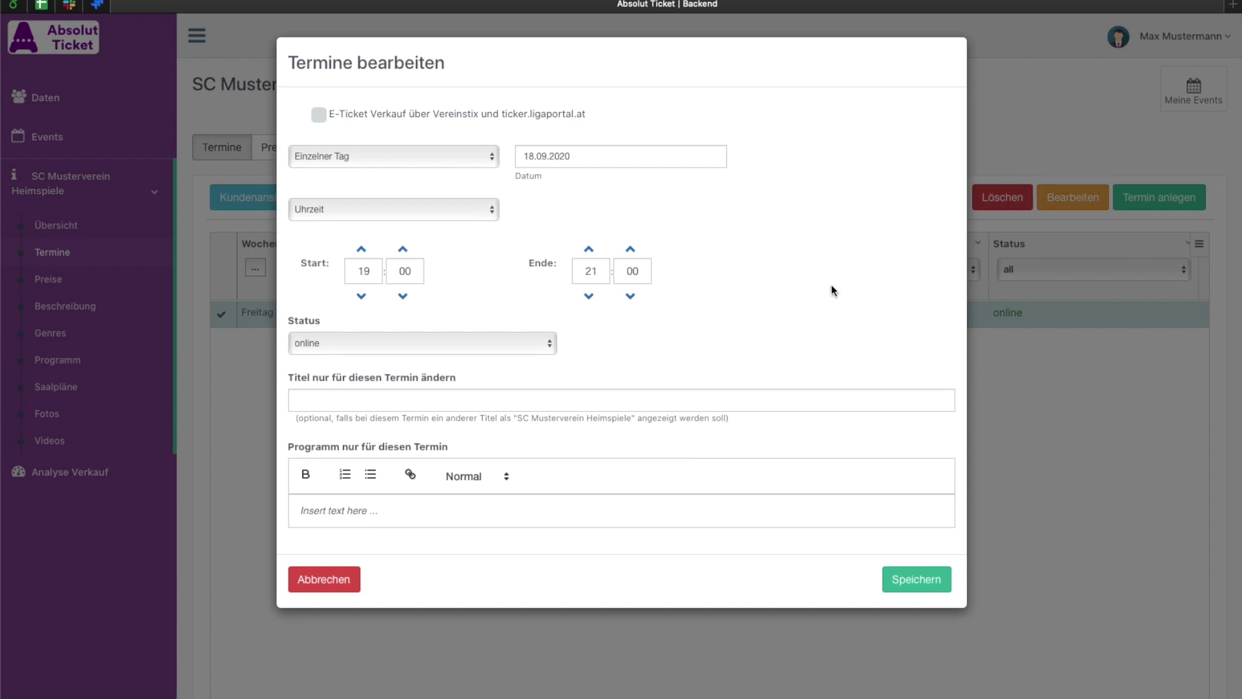
pyautogui.click(432, 407)
pyautogui.write('SC Musterverein vs SK Sport')
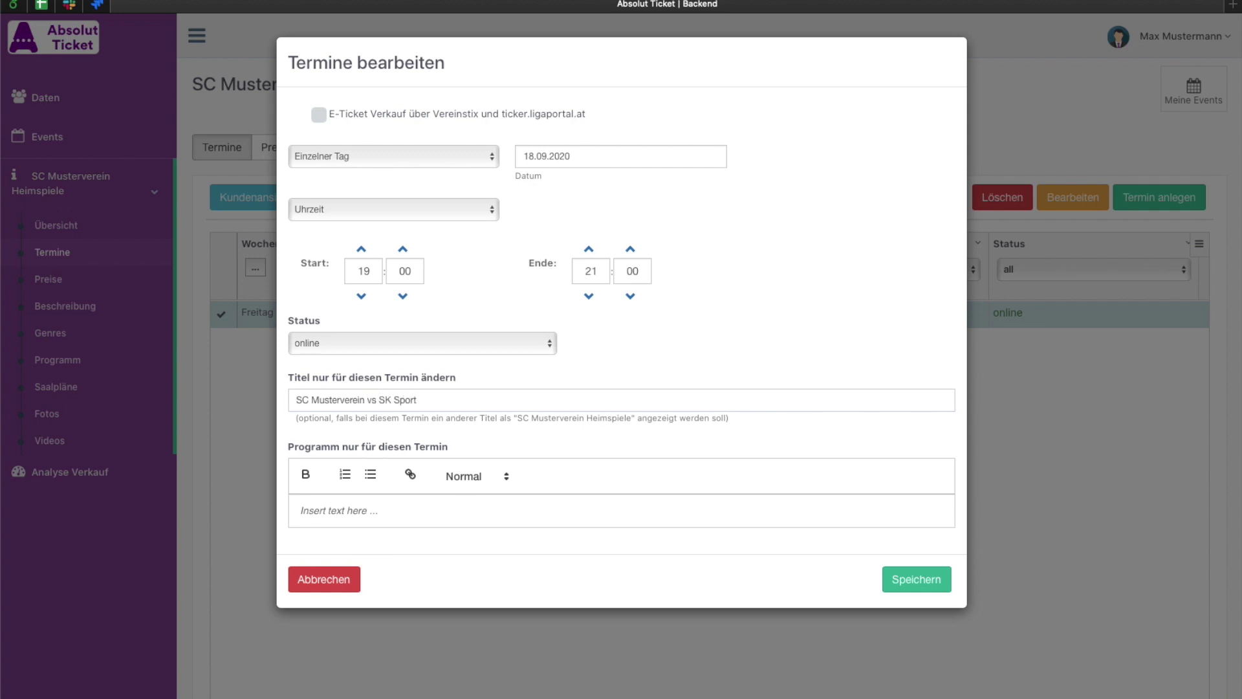
pyautogui.click(909, 584)
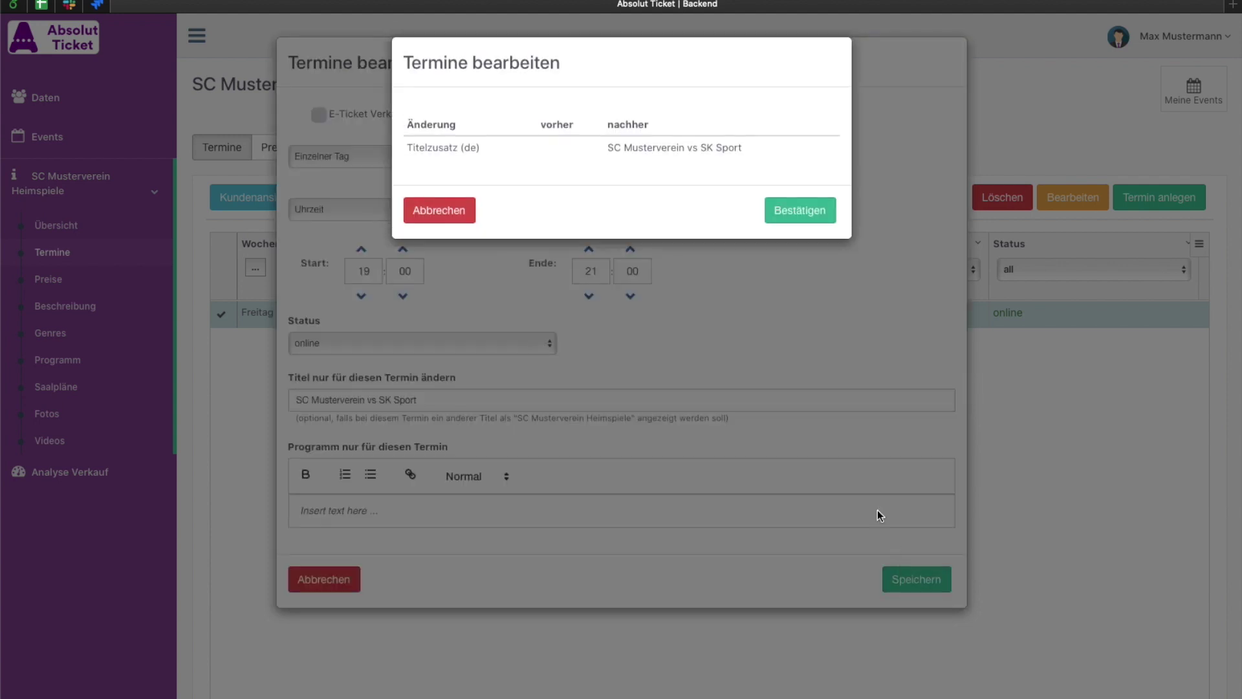
pyautogui.click(803, 209)
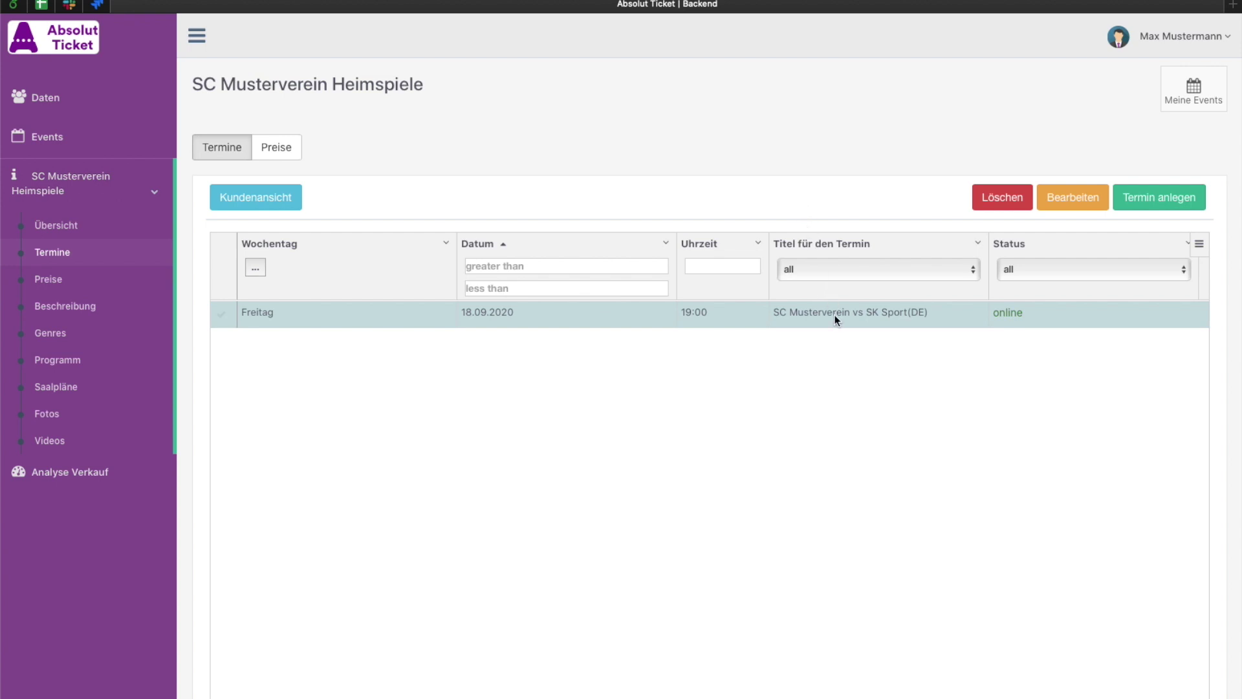
# - Start a second date for the event without E-Ticket sale, as a single day on 23.10.2020
pyautogui.click(1163, 205)
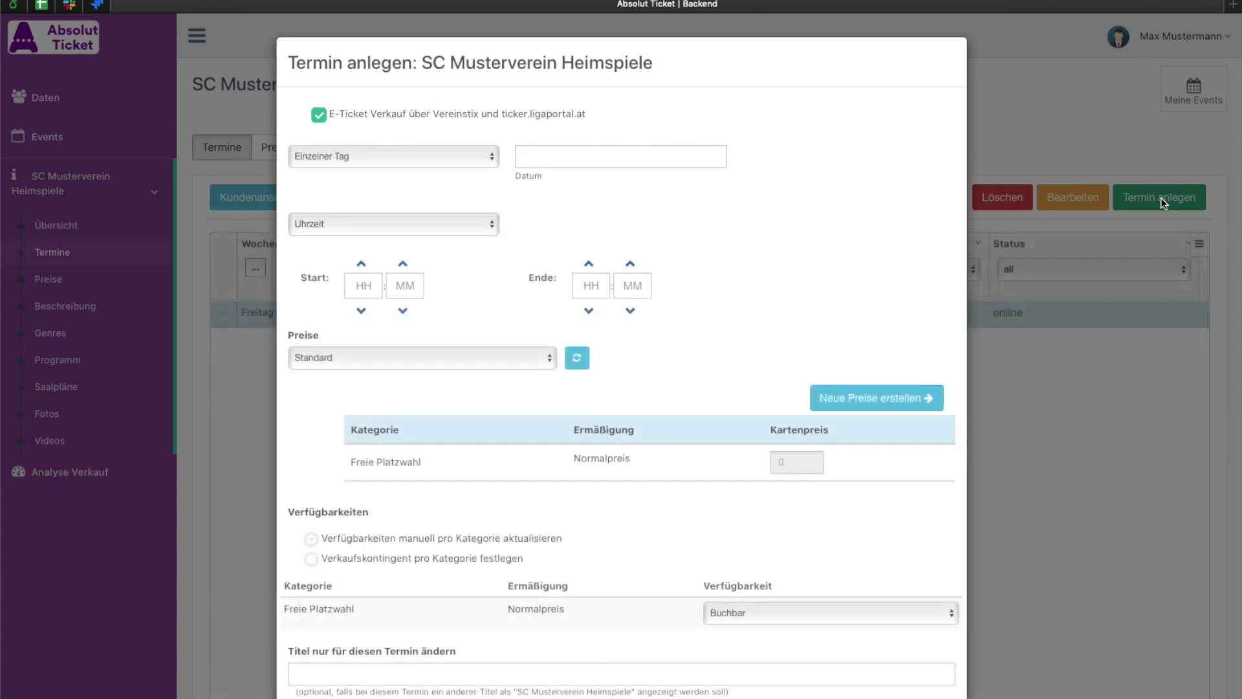
pyautogui.click(319, 116)
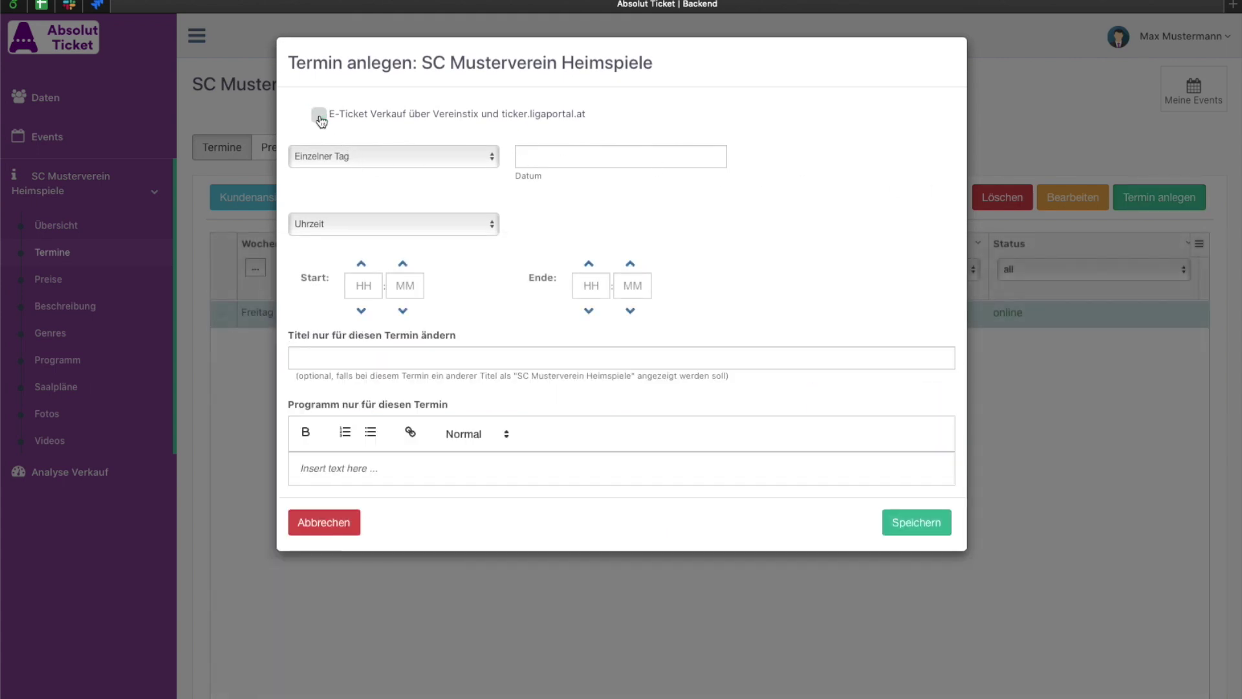
pyautogui.click(572, 155)
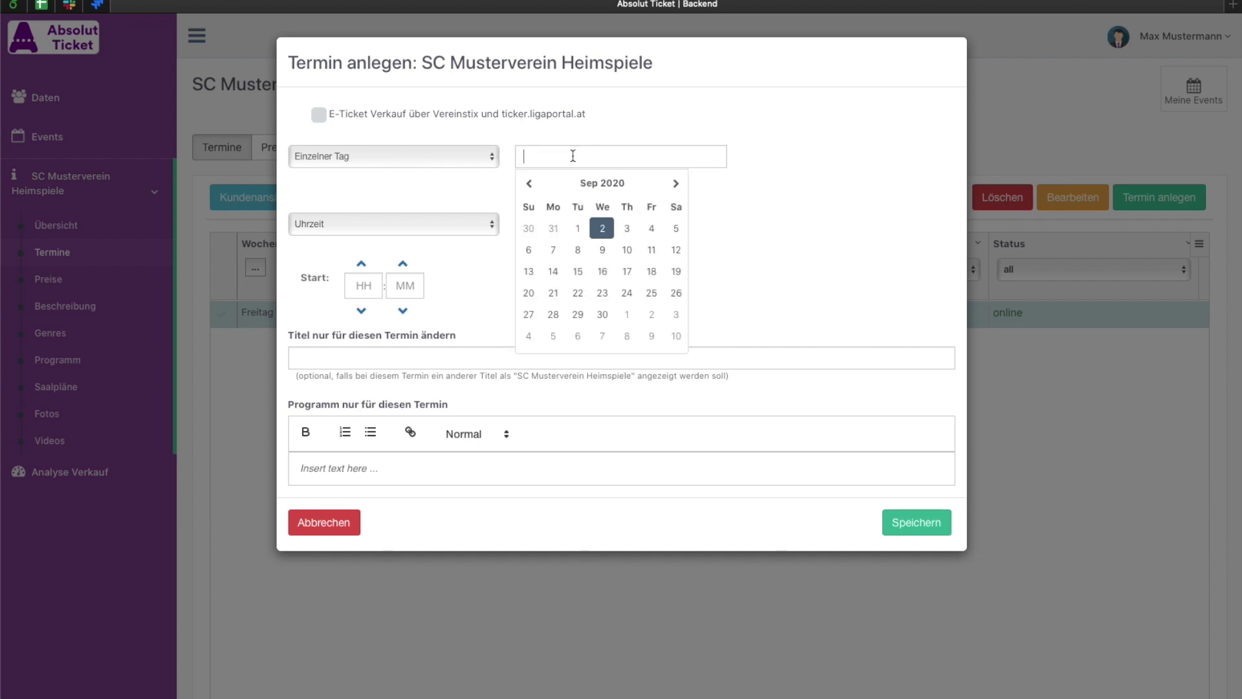
pyautogui.click(676, 184)
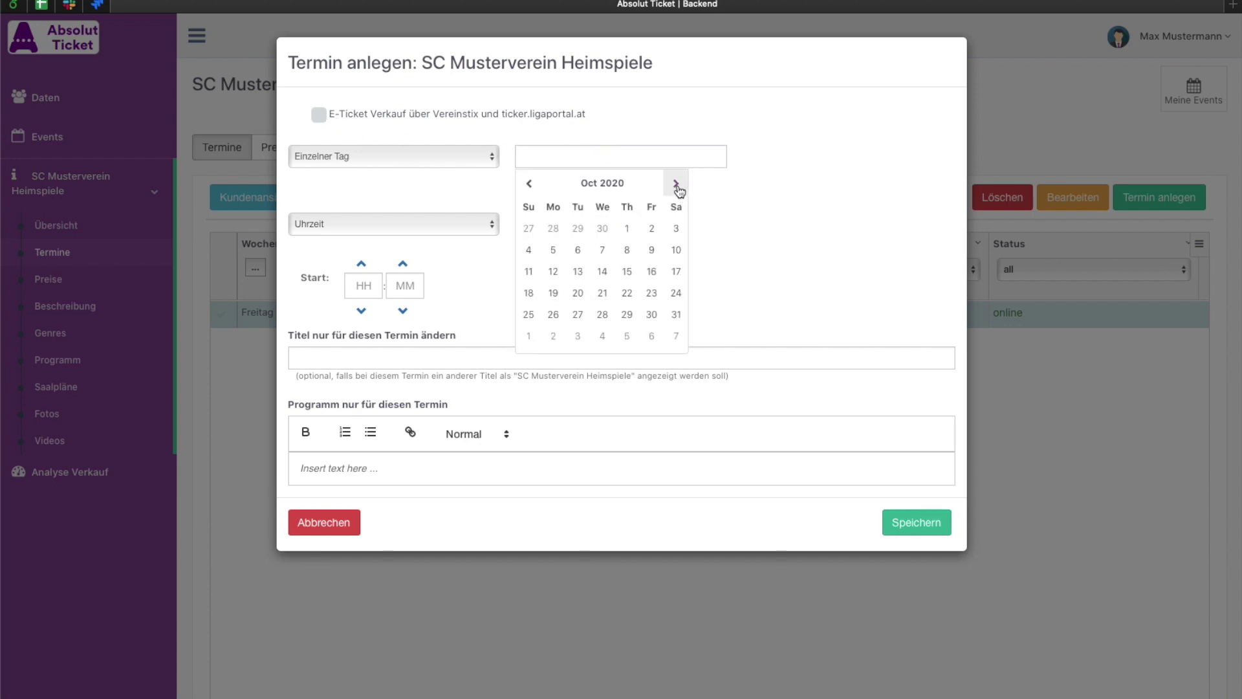
pyautogui.click(652, 294)
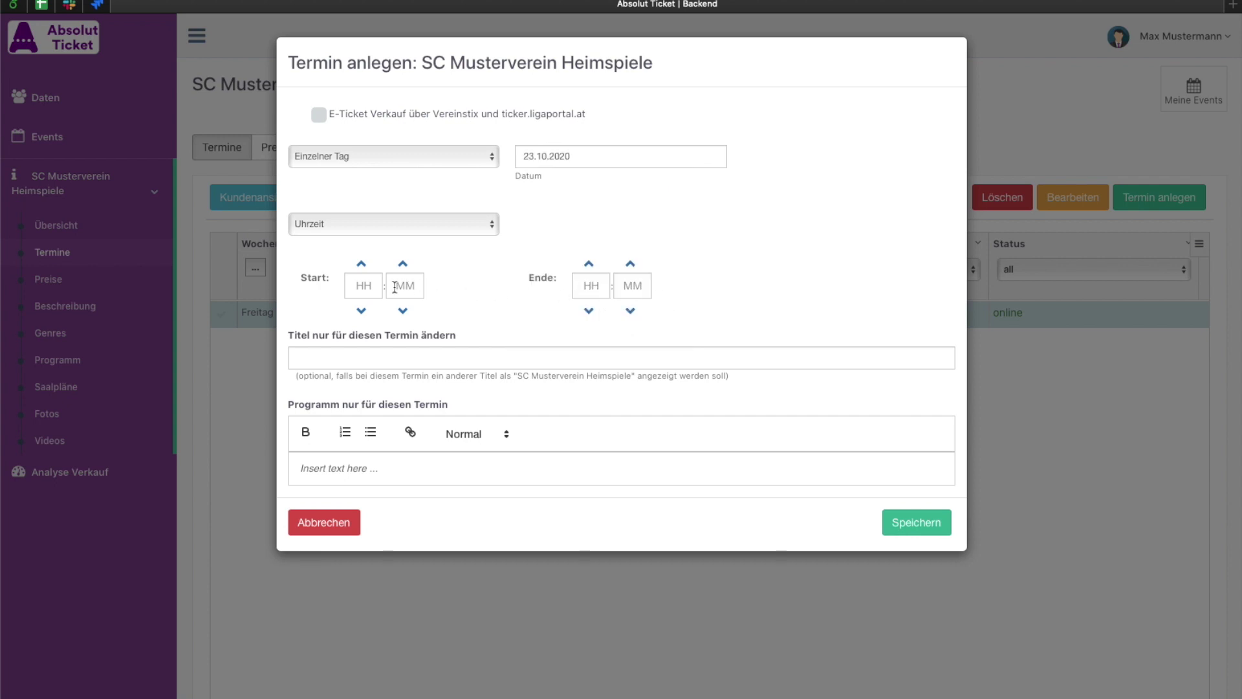
# - Set the new date's time to 17:00–19:00, title it "SC Musterverein vs SC Verein" and save it
pyautogui.click(364, 287)
pyautogui.write('17')
pyautogui.click(586, 285)
pyautogui.write('19')
pyautogui.click(480, 358)
pyautogui.write('SC Musterverein vs SC Verein')
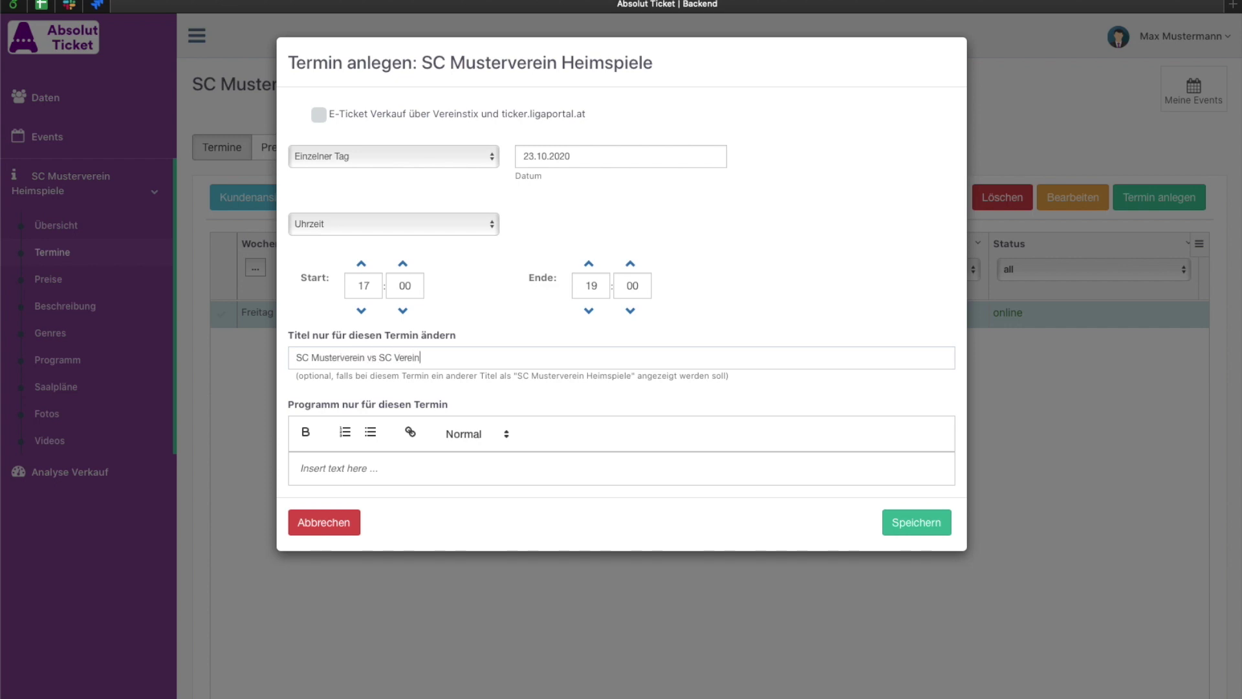
pyautogui.click(914, 526)
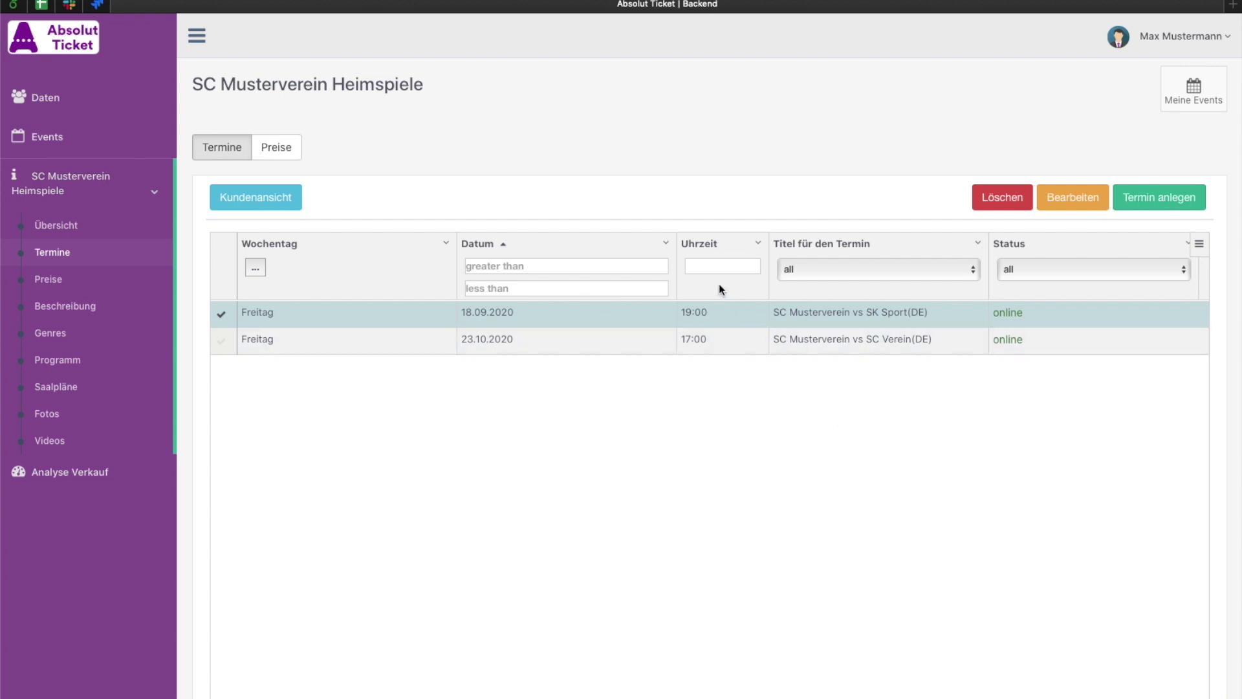
# - Open the event's customer view and check its calendar for the 18 September match and the October dates
pyautogui.click(250, 200)
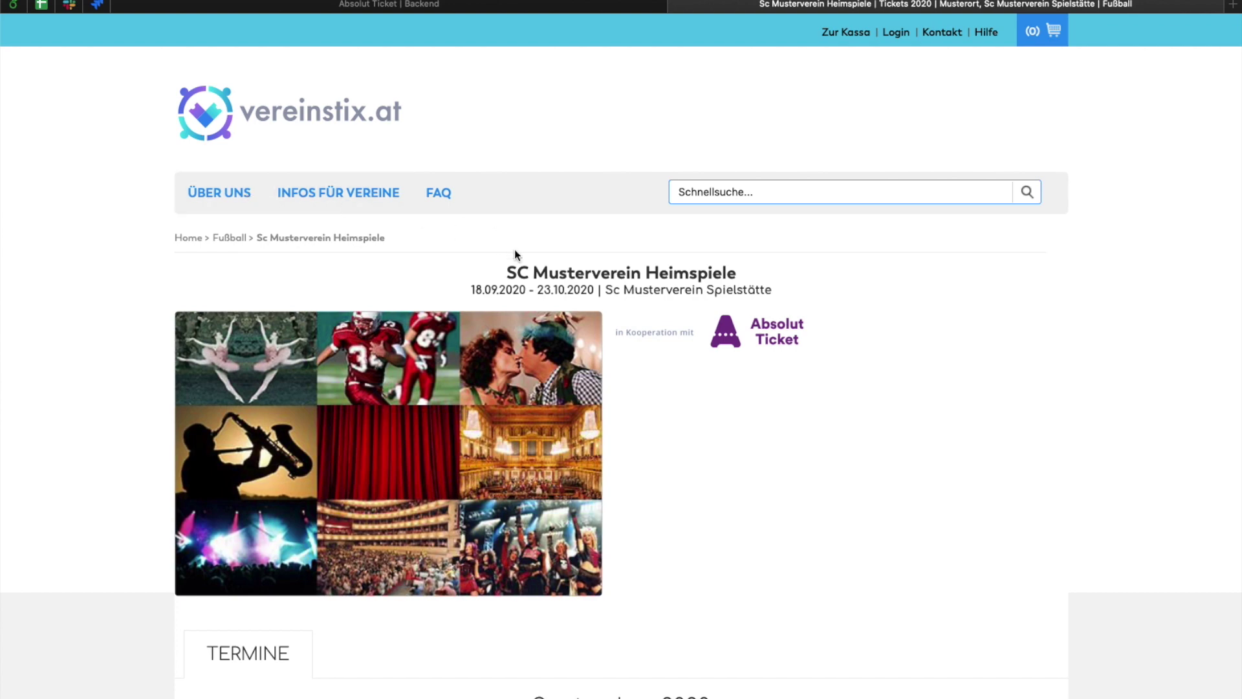
pyautogui.scroll(-5, 663, 409)
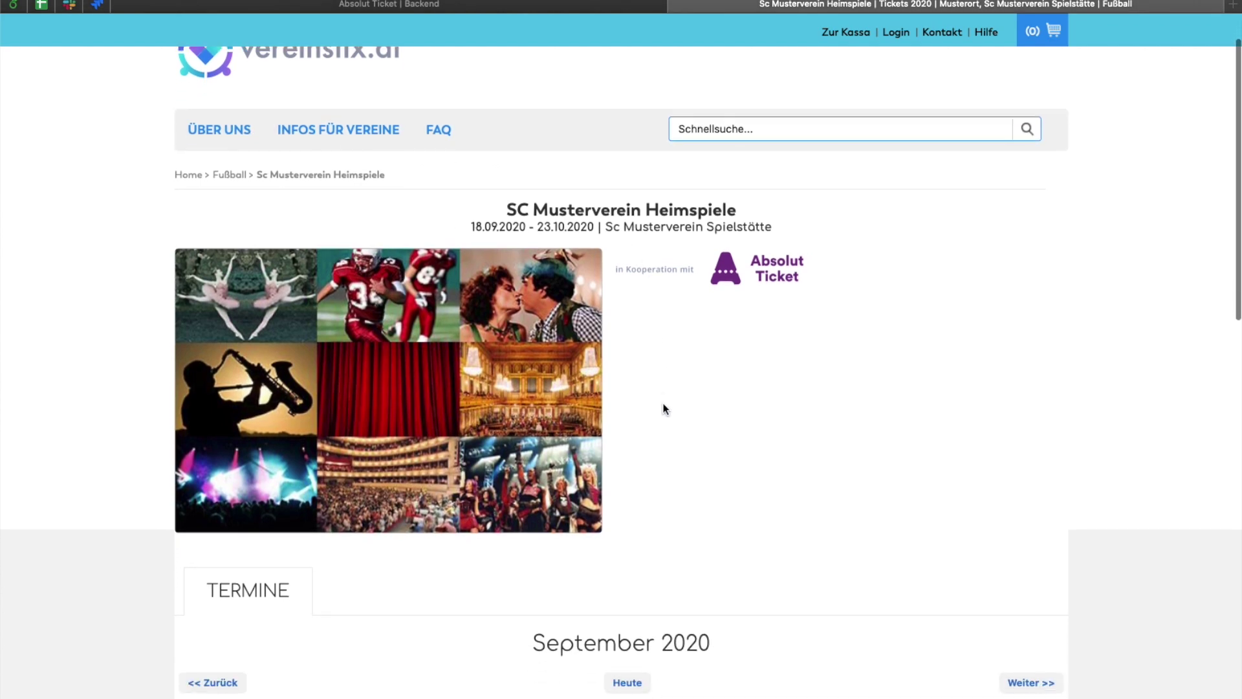
pyautogui.scroll(-3, 665, 409)
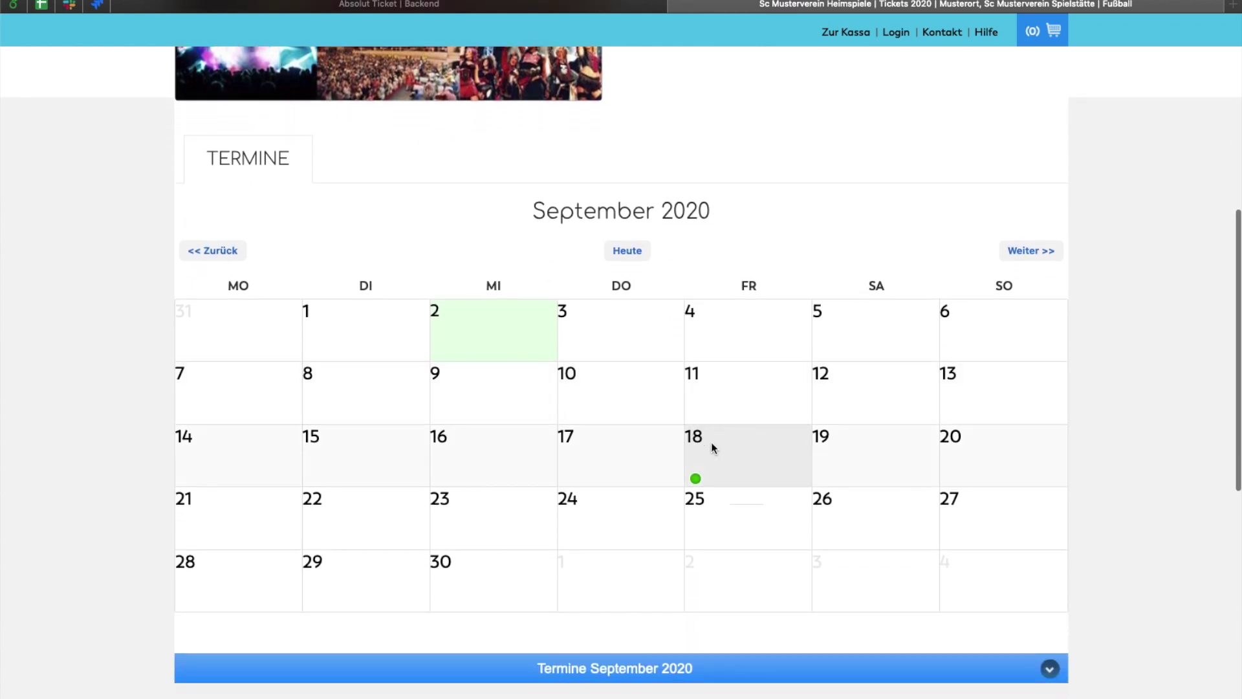
pyautogui.click(712, 443)
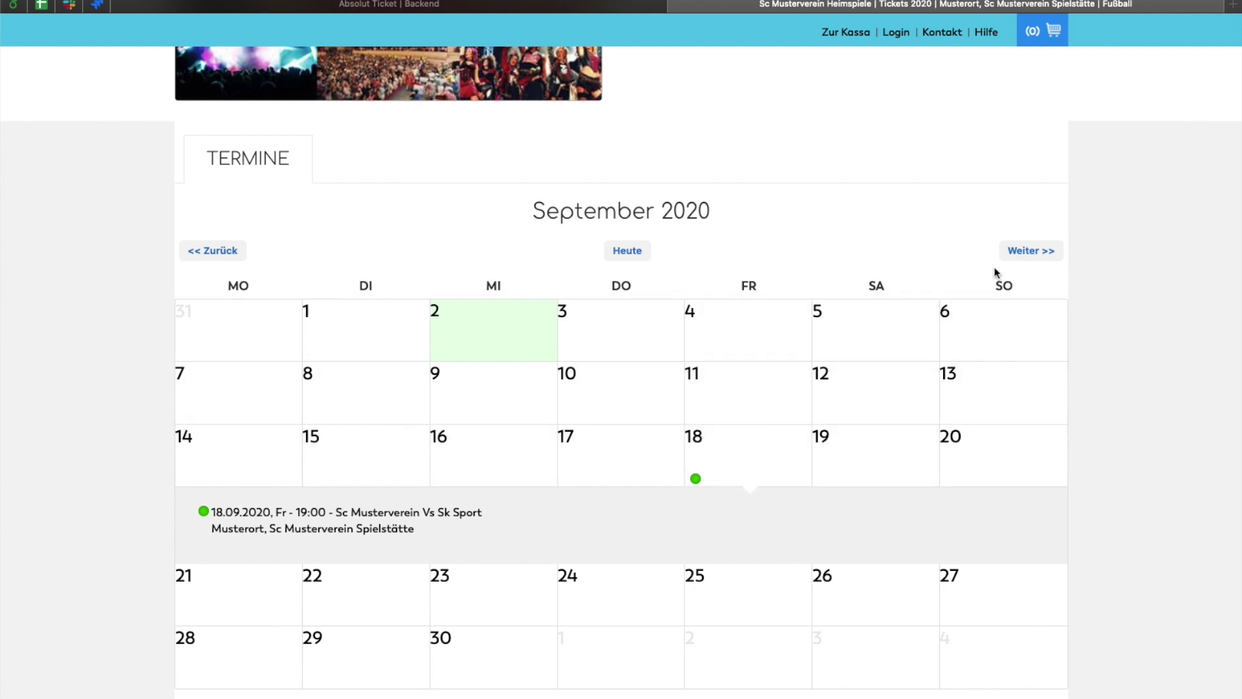
pyautogui.click(1021, 258)
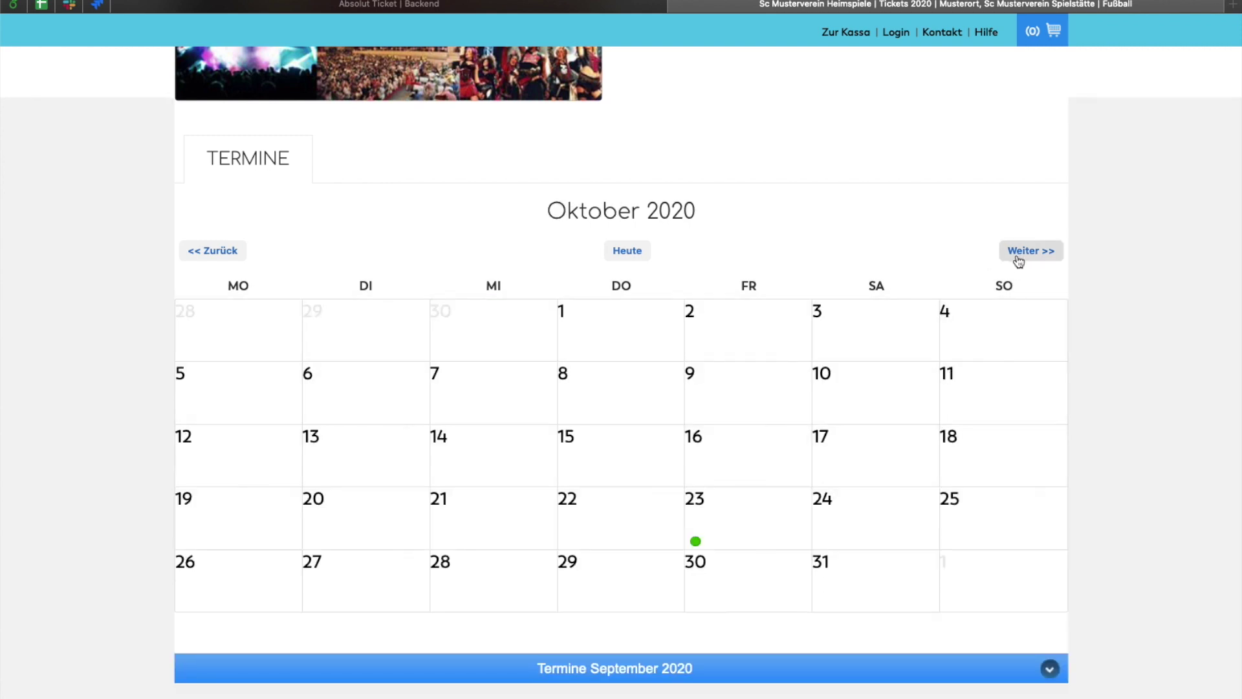